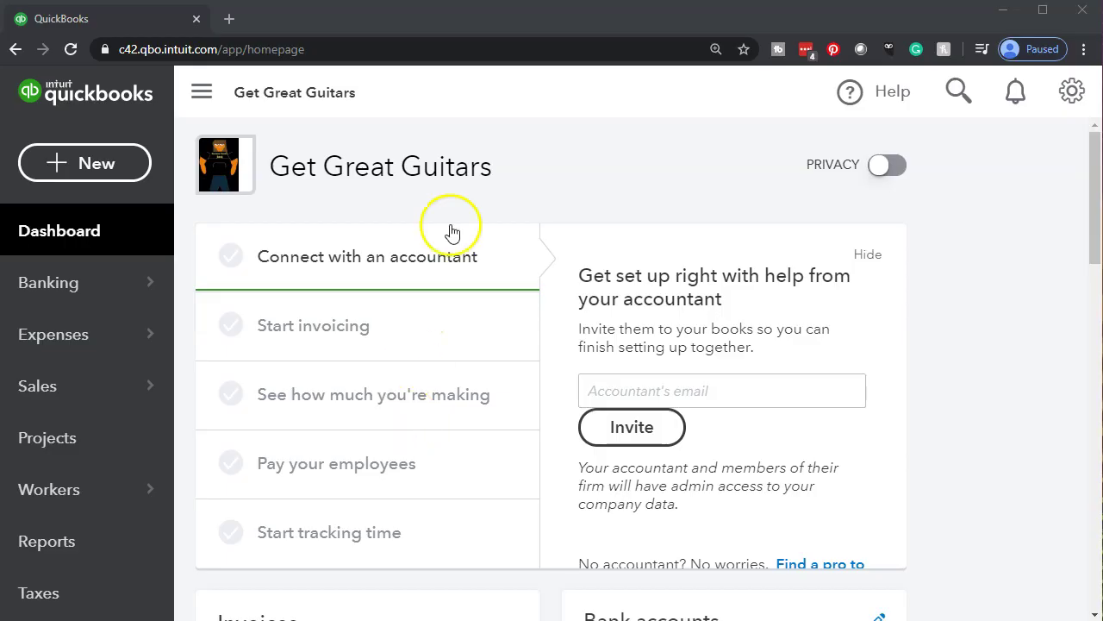
Step: Return to QuickBooks Online from QuickBooks Desktop and open the Balance Sheet report for Get Great Guitars
{"action": "key", "text": "ctrl+0"}
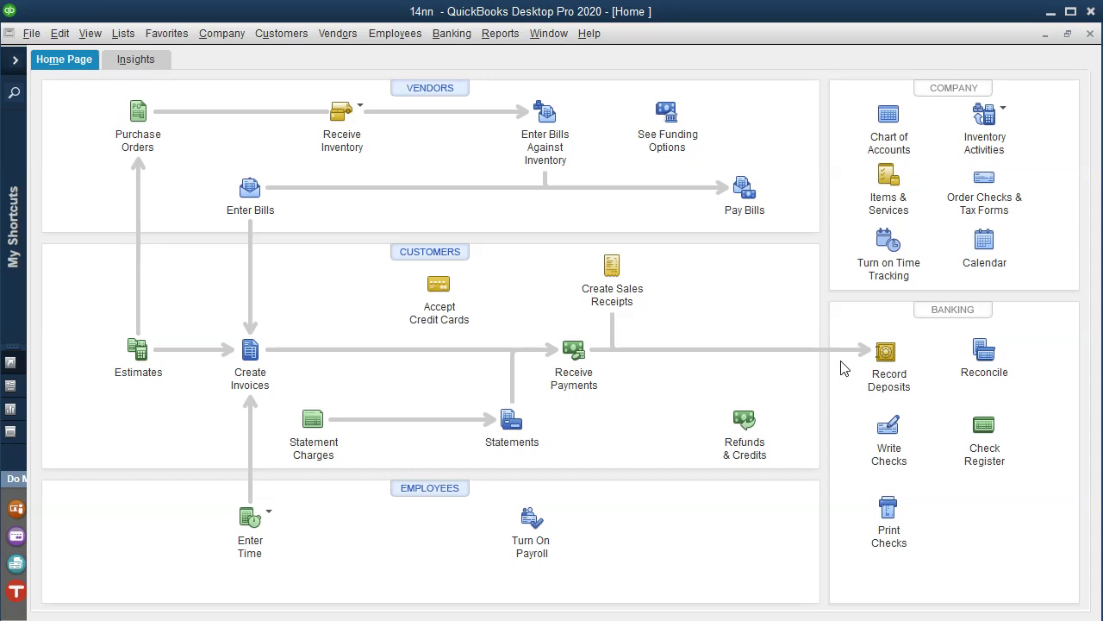
{"action": "left_click", "coordinate": [1050, 14]}
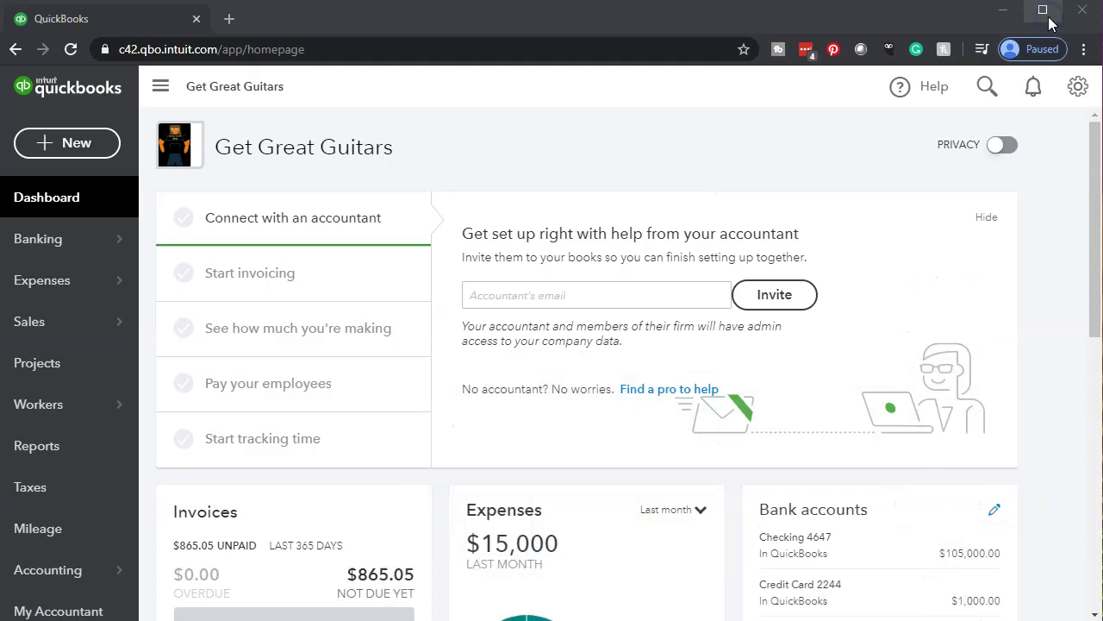
{"action": "left_click", "coordinate": [579, 292]}
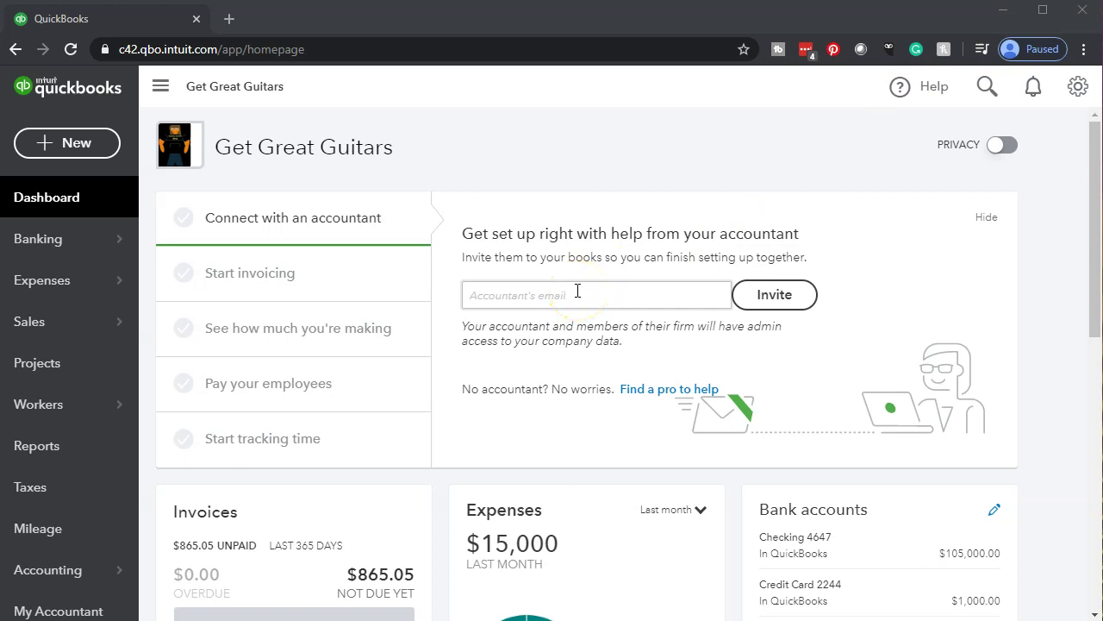
{"action": "left_click", "coordinate": [36, 452]}
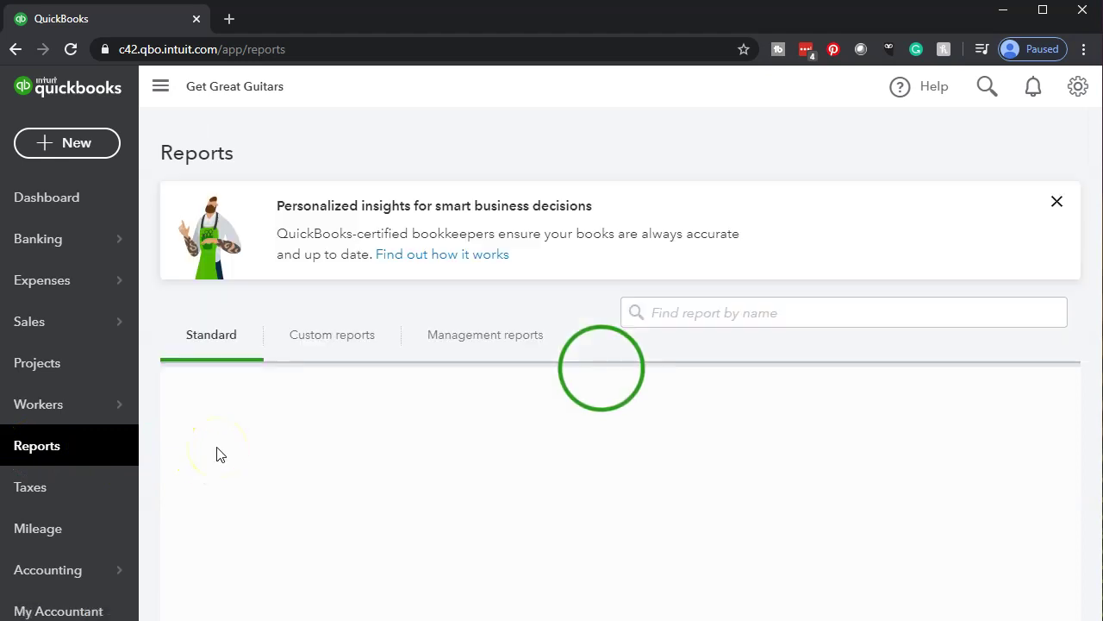
{"action": "left_click", "coordinate": [250, 511]}
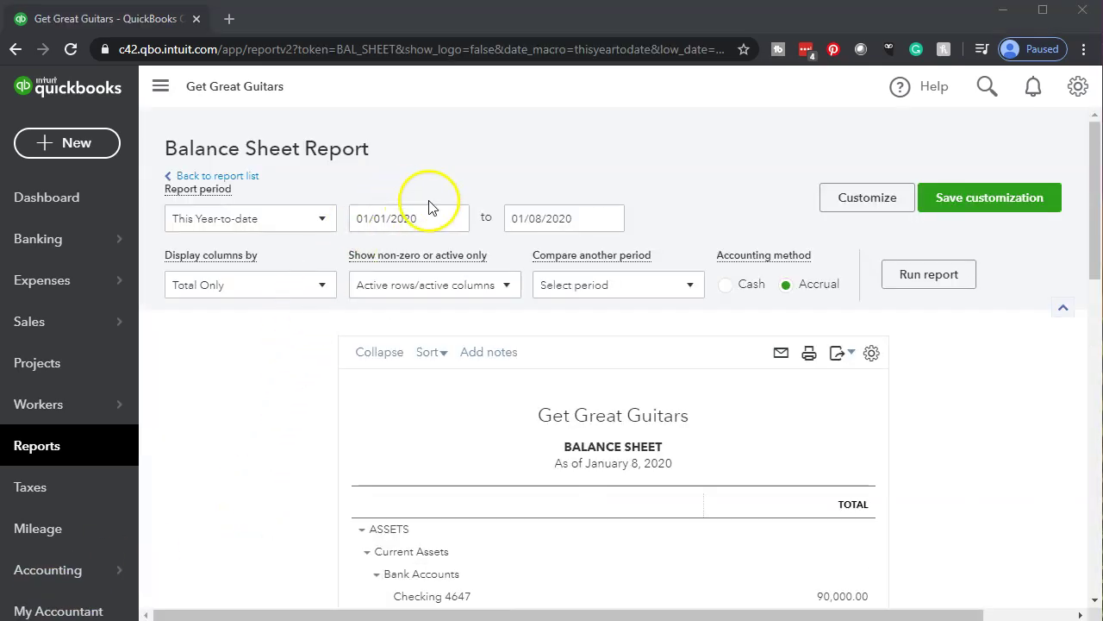
Step: Run the balance sheet for 01/01/2020 to 12/31/2020 and duplicate the report in a second browser tab
{"action": "left_click", "coordinate": [425, 215]}
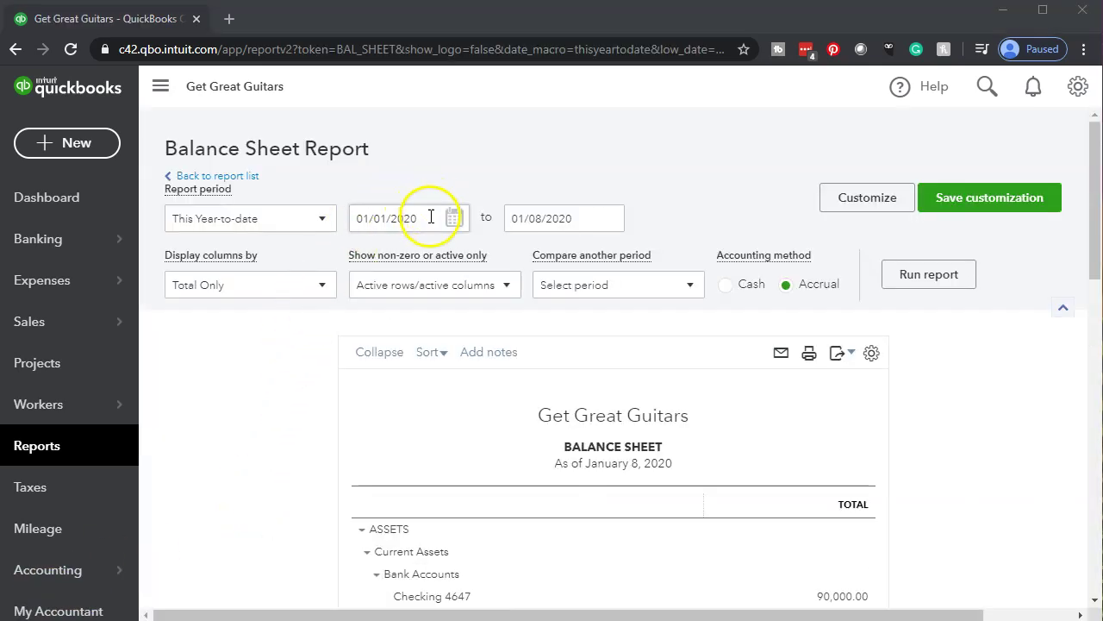
{"action": "type", "text": "0101"}
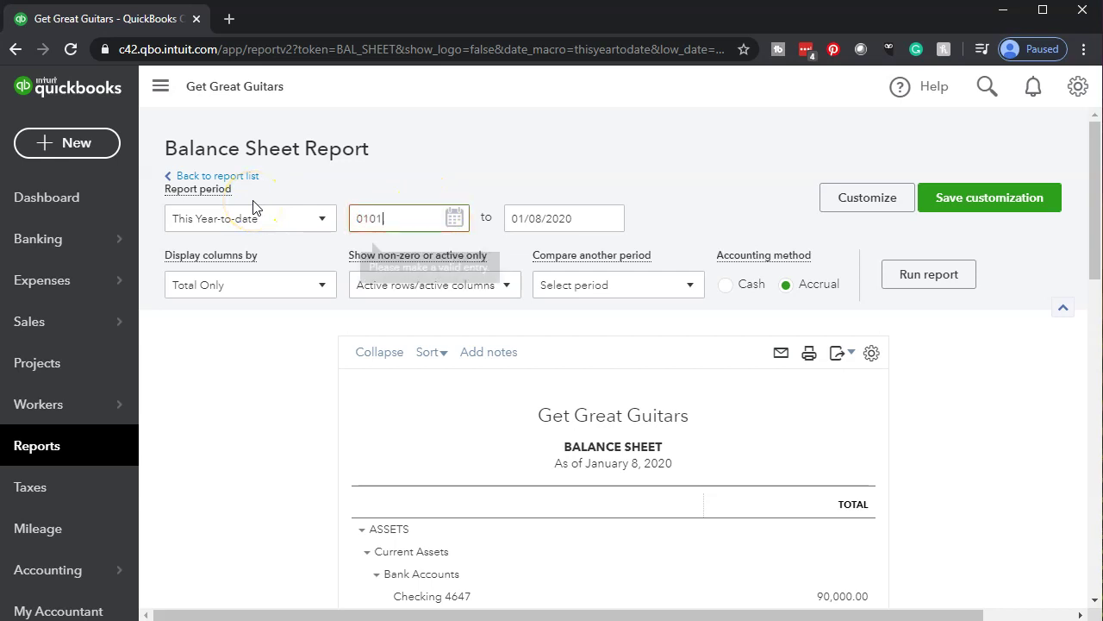
{"action": "key", "text": "Tab"}
{"action": "type", "text": "12/31"}
{"action": "key", "text": "Tab"}
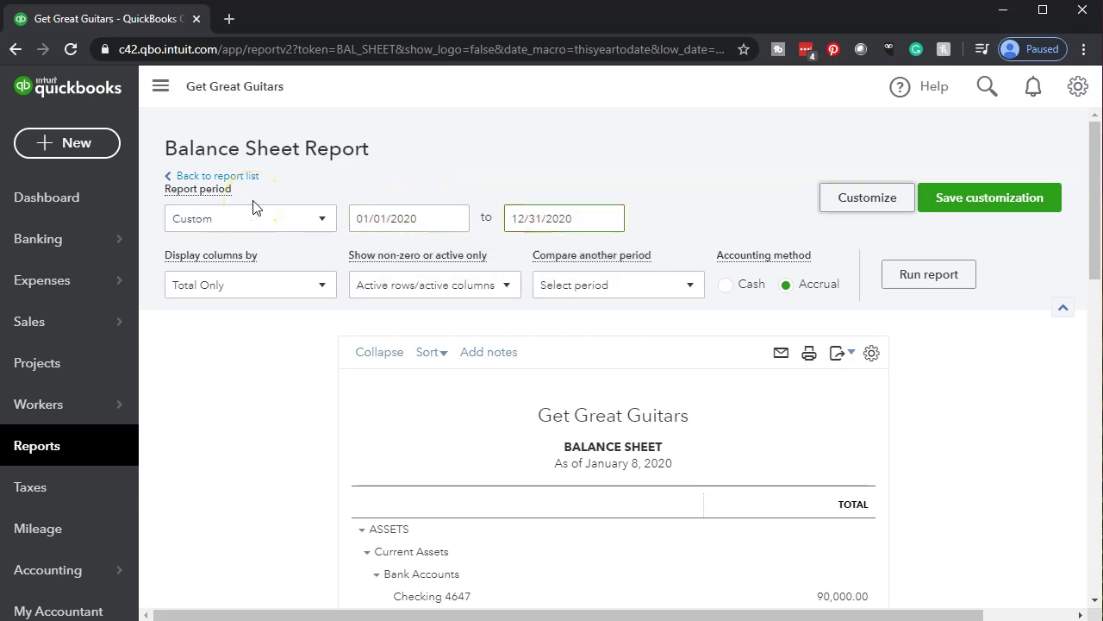
{"action": "left_click", "coordinate": [929, 276]}
{"action": "scroll", "coordinate": [929, 276], "scroll_direction": "down", "scroll_amount": 2}
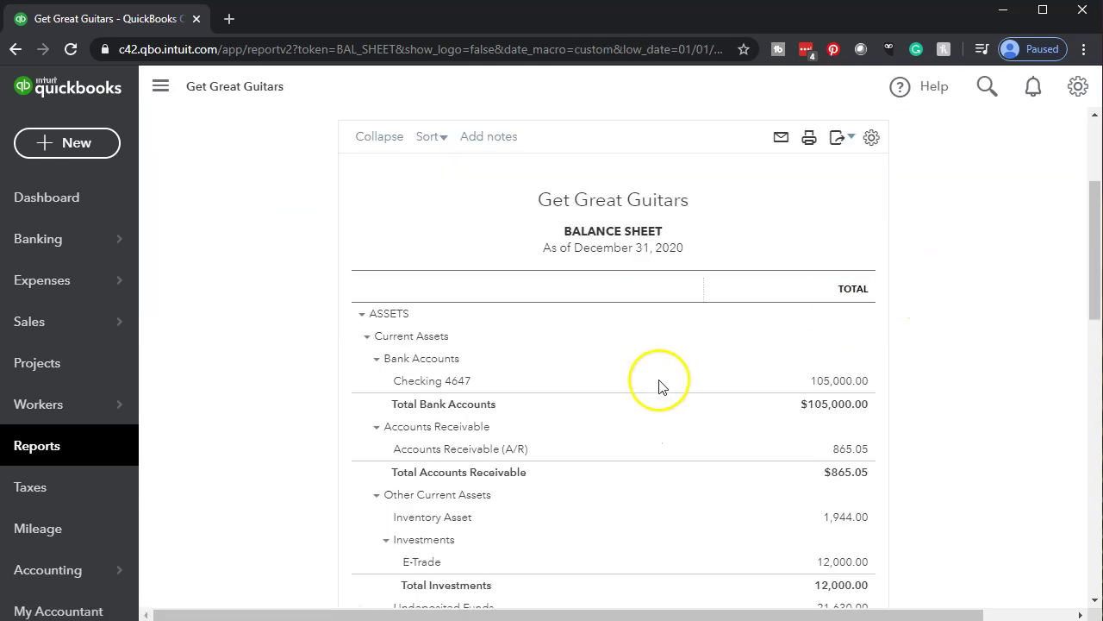
{"action": "right_click", "coordinate": [152, 24]}
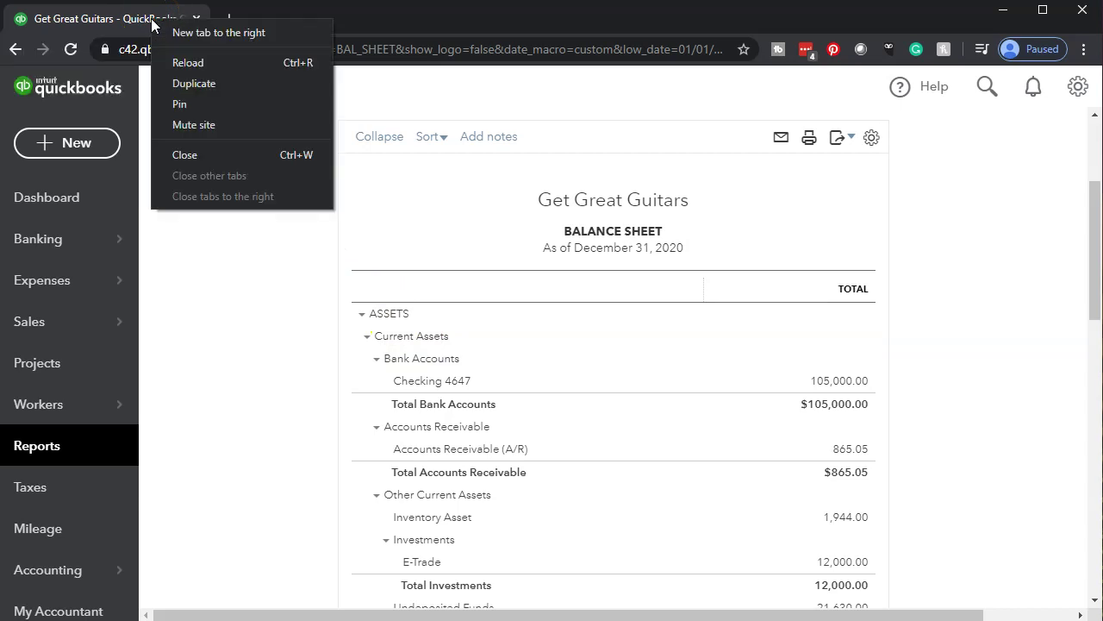
{"action": "left_click", "coordinate": [187, 85]}
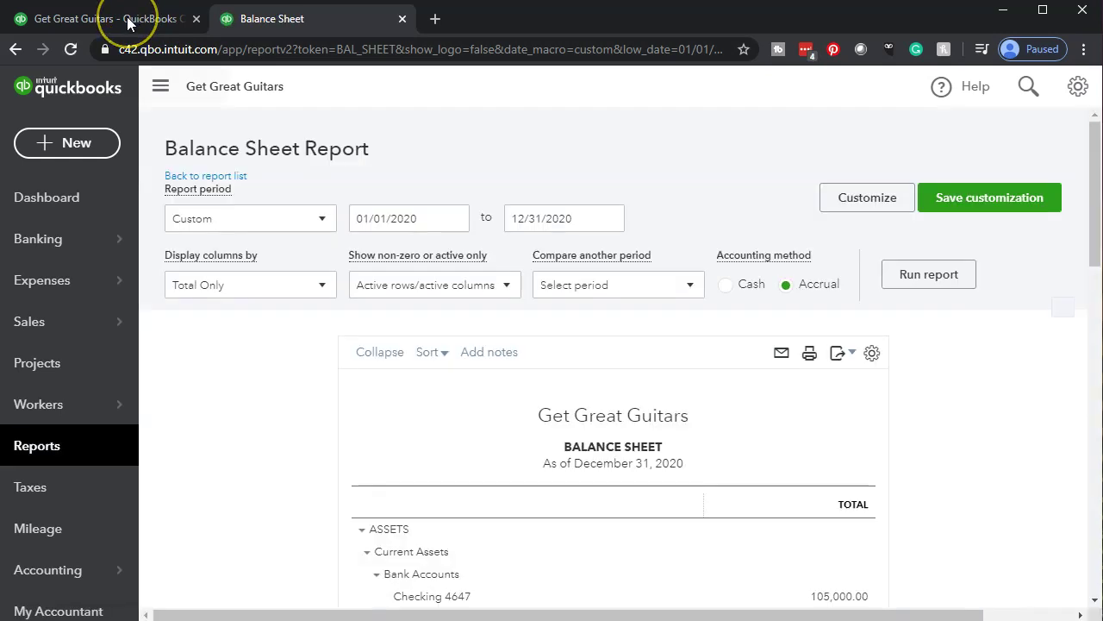
Step: Open a new bank deposit form in the original browser tab, keeping the duplicated report open
{"action": "left_click", "coordinate": [68, 145]}
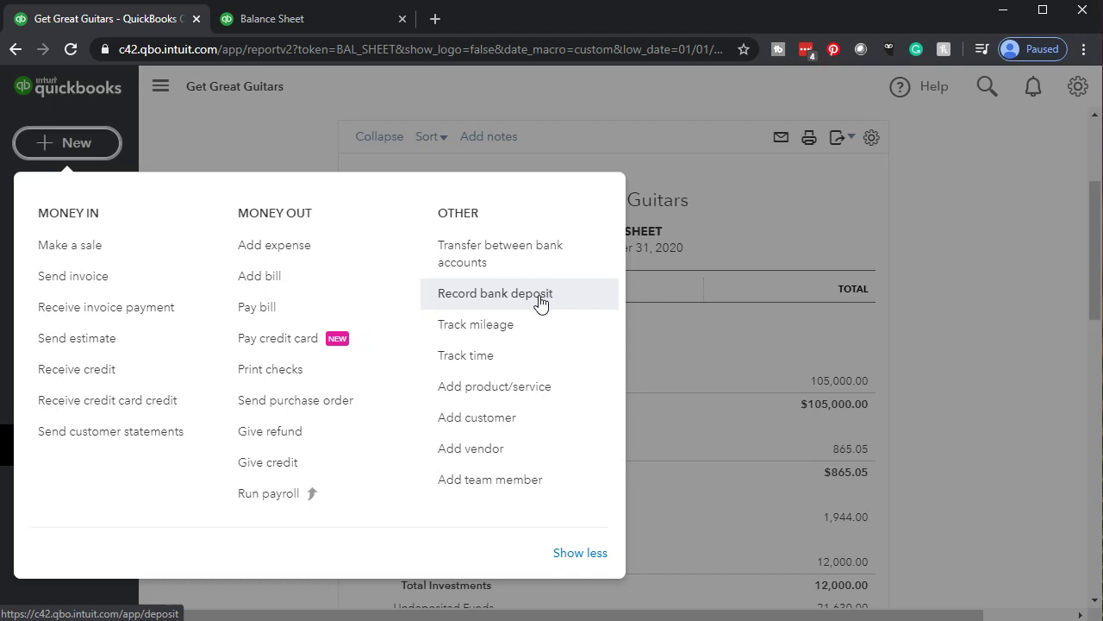
{"action": "left_click", "coordinate": [539, 297]}
{"action": "left_click", "coordinate": [544, 306]}
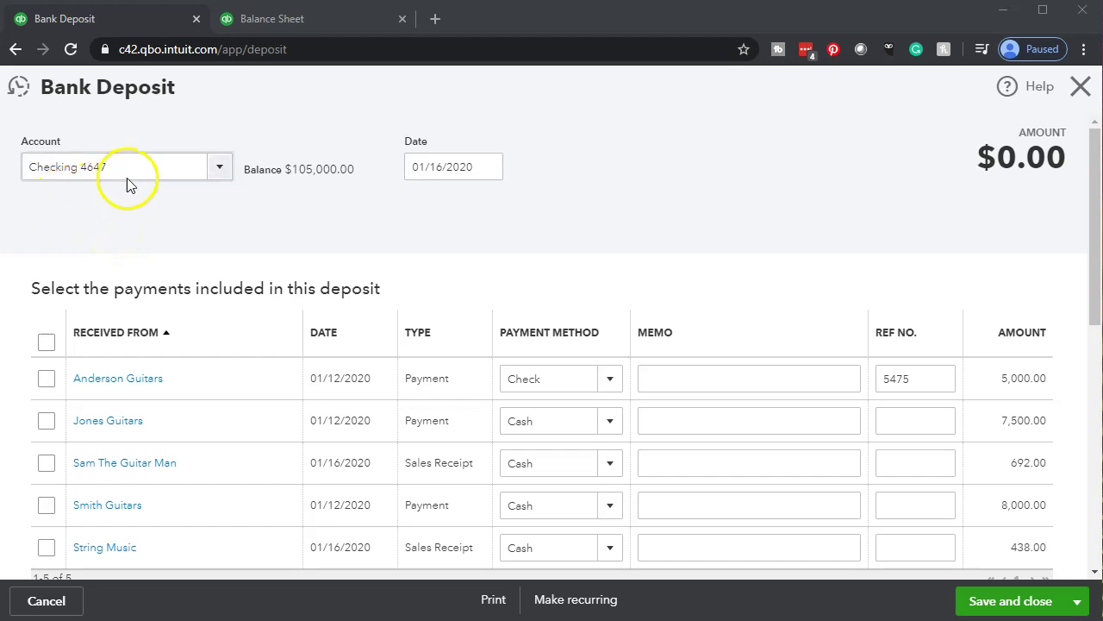
Step: Check which accounts the bank deposit can go to and review the deposit date
{"action": "left_click", "coordinate": [223, 177]}
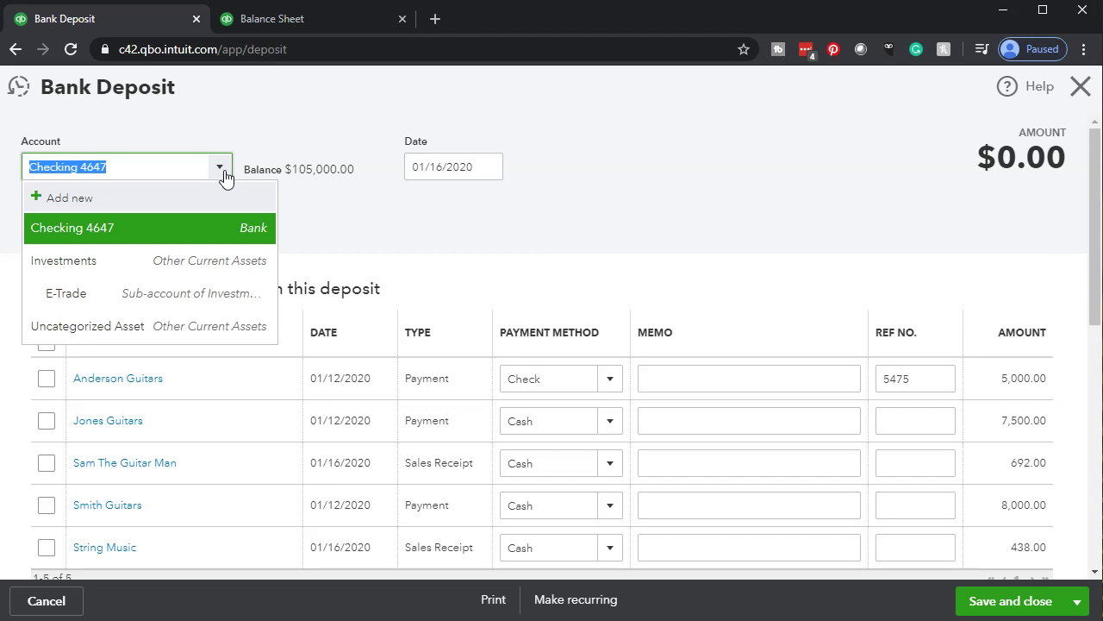
{"action": "left_click", "coordinate": [222, 172]}
{"action": "left_click", "coordinate": [194, 201]}
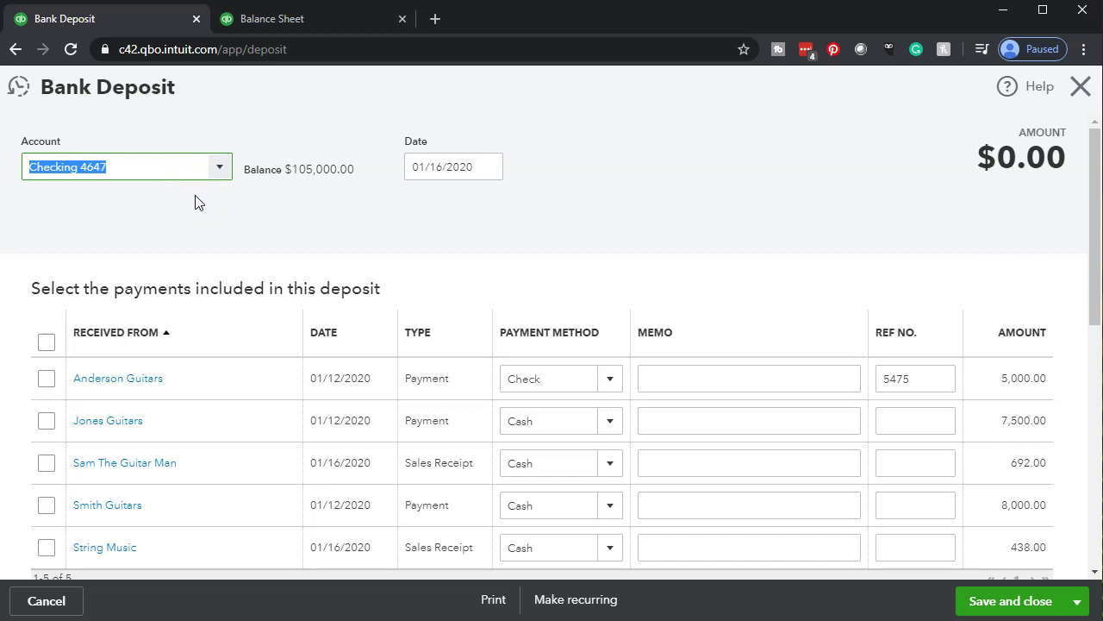
{"action": "left_click", "coordinate": [251, 200]}
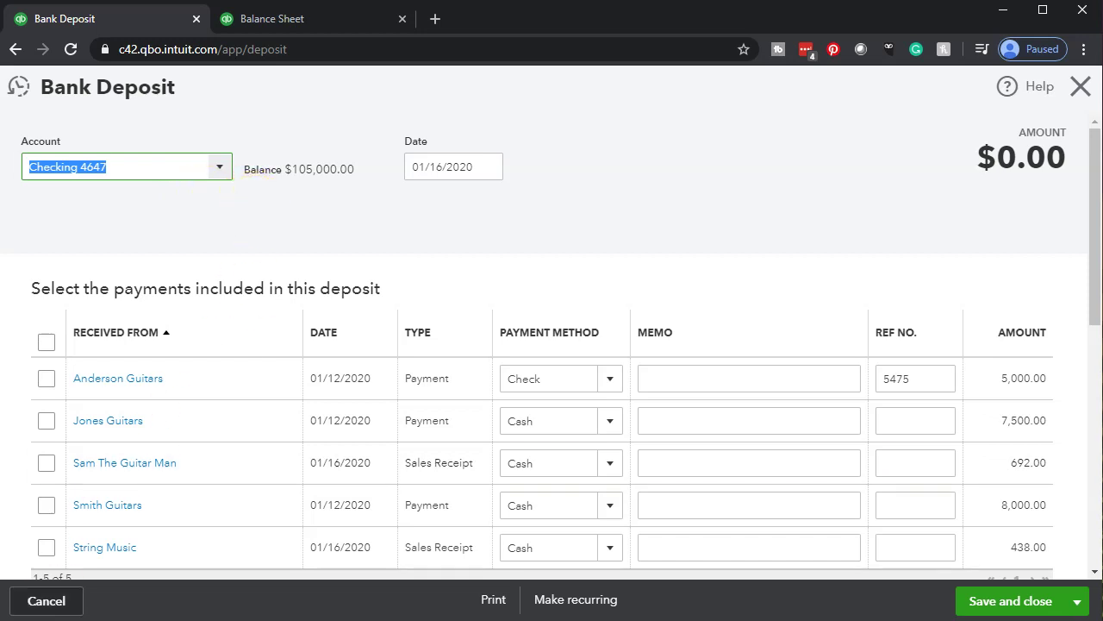
{"action": "left_click", "coordinate": [472, 167]}
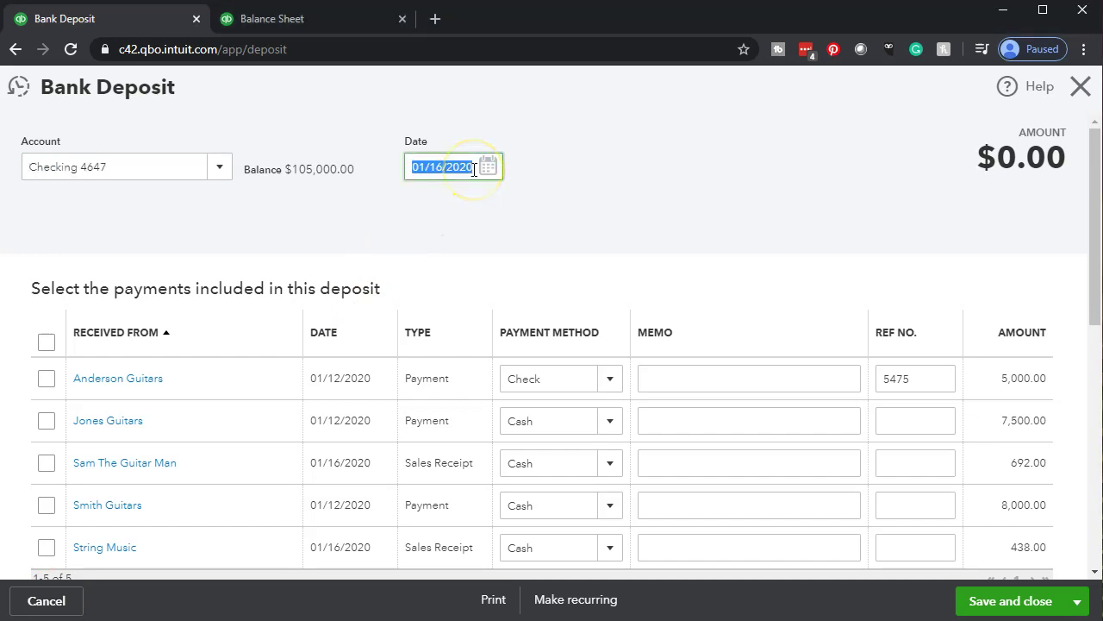
{"action": "left_click", "coordinate": [670, 191]}
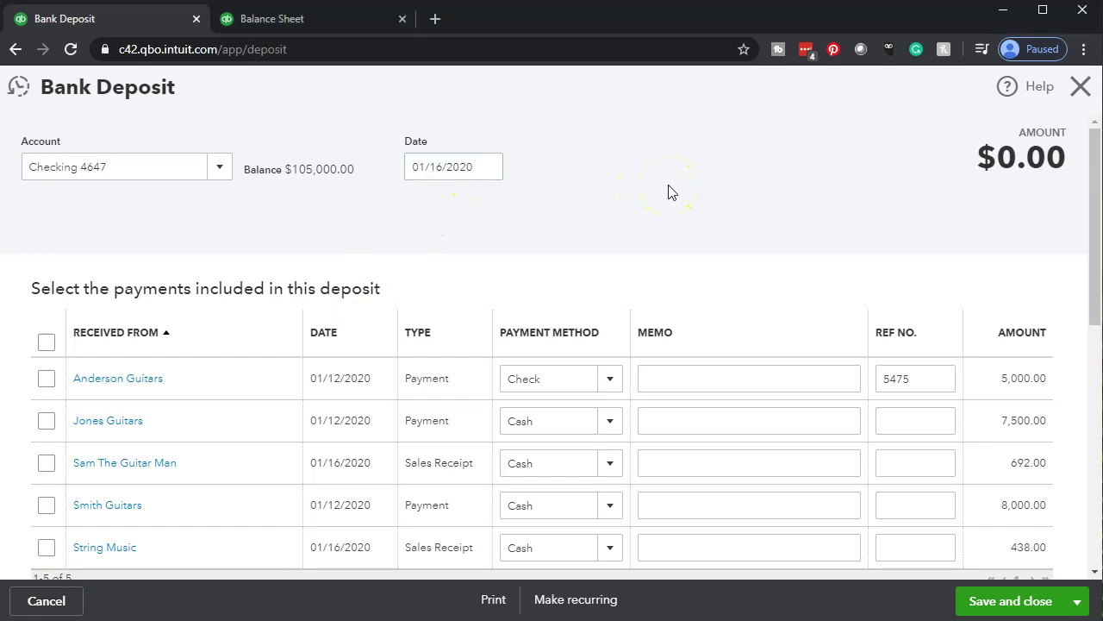
Step: Review the payments waiting for deposit and the fields for adding other funds, and collapse the added-funds section
{"action": "scroll", "coordinate": [669, 192], "scroll_direction": "down", "scroll_amount": 2}
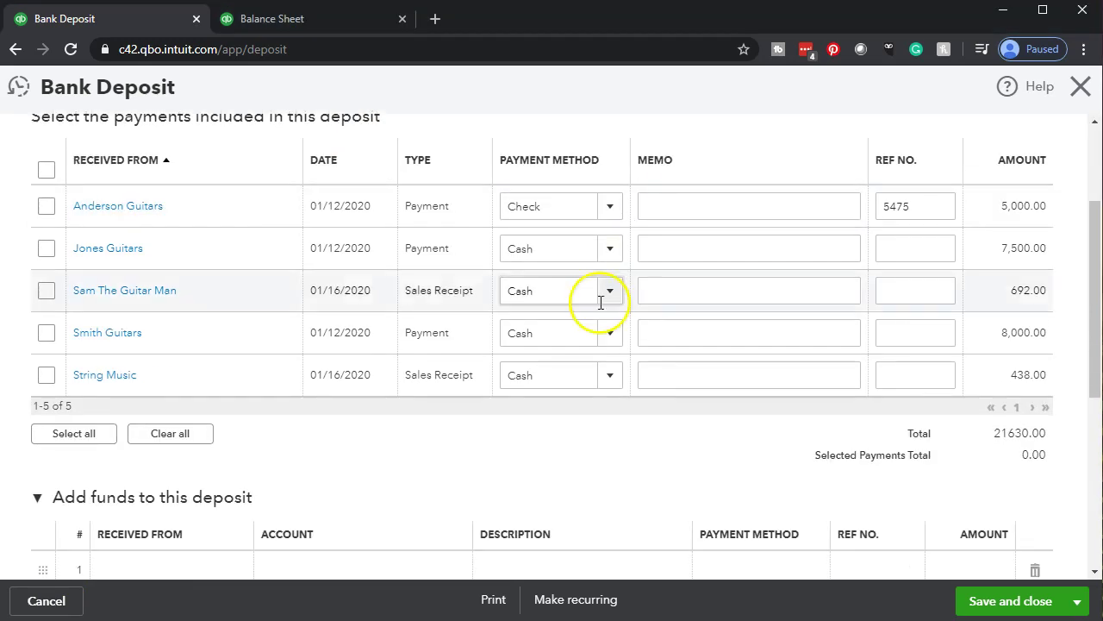
{"action": "scroll", "coordinate": [71, 460], "scroll_direction": "up", "scroll_amount": 1}
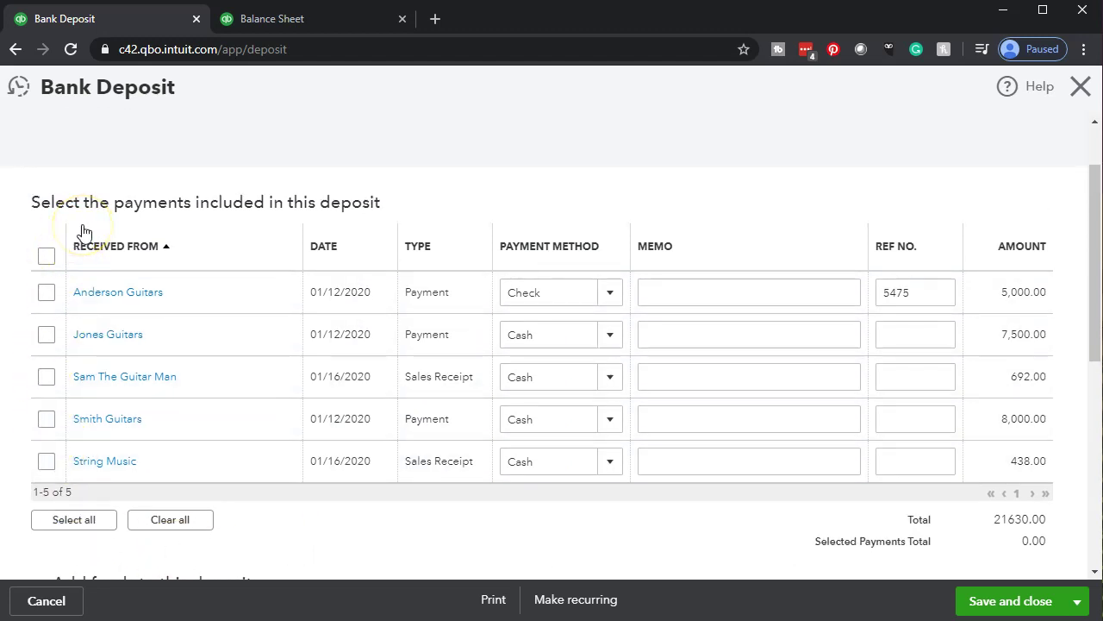
{"action": "scroll", "coordinate": [79, 250], "scroll_direction": "down", "scroll_amount": 1}
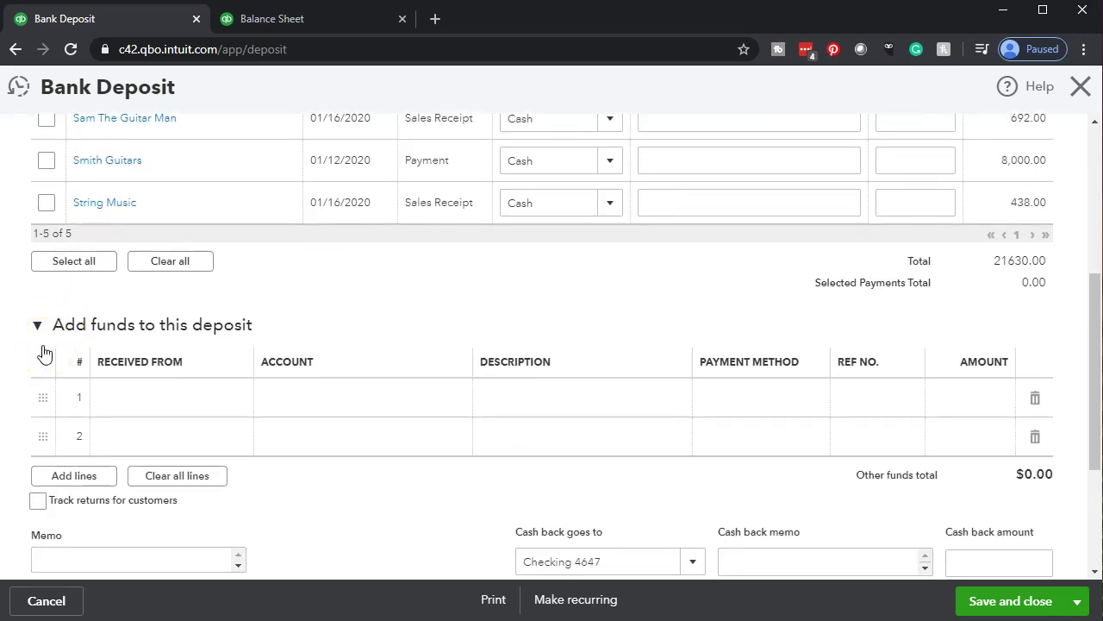
{"action": "left_click", "coordinate": [123, 390]}
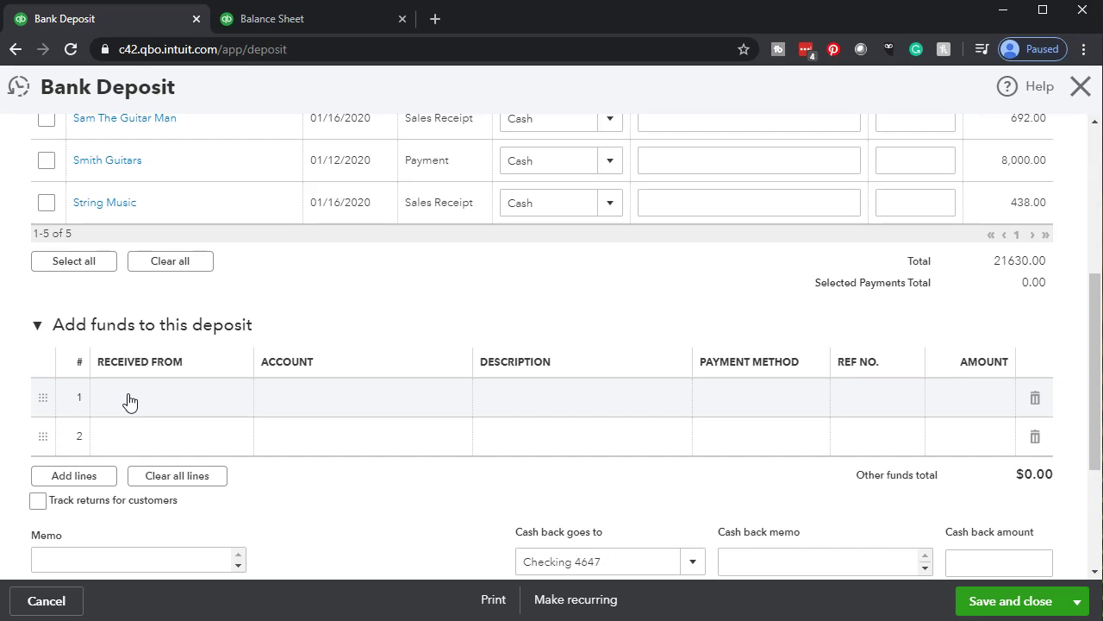
{"action": "left_click", "coordinate": [132, 414]}
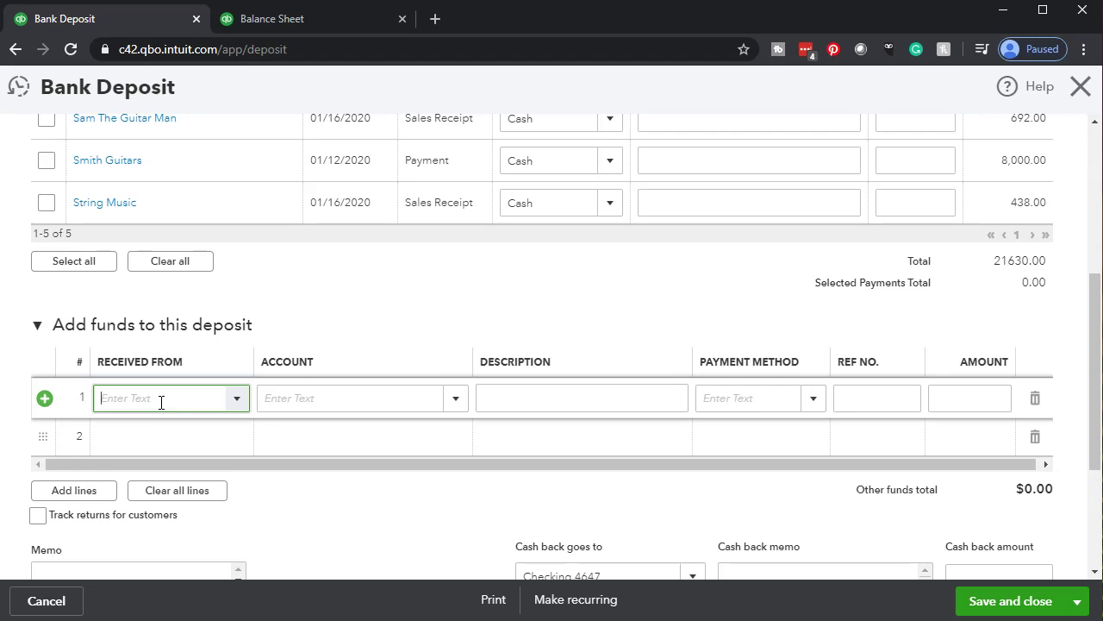
{"action": "left_click", "coordinate": [337, 320]}
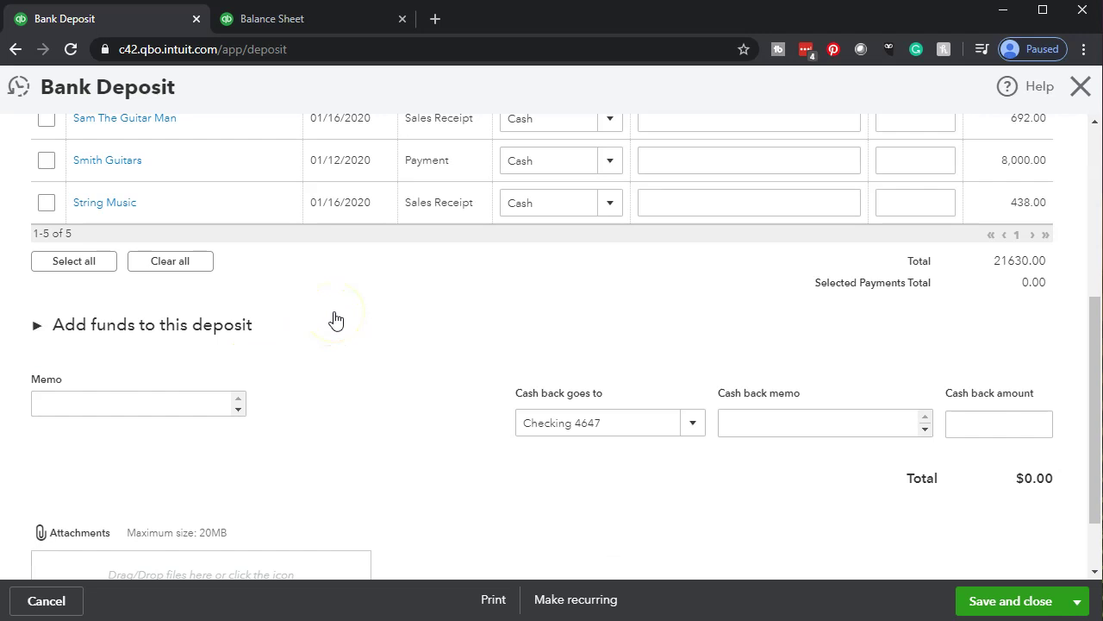
{"action": "scroll", "coordinate": [336, 319], "scroll_direction": "up", "scroll_amount": 3}
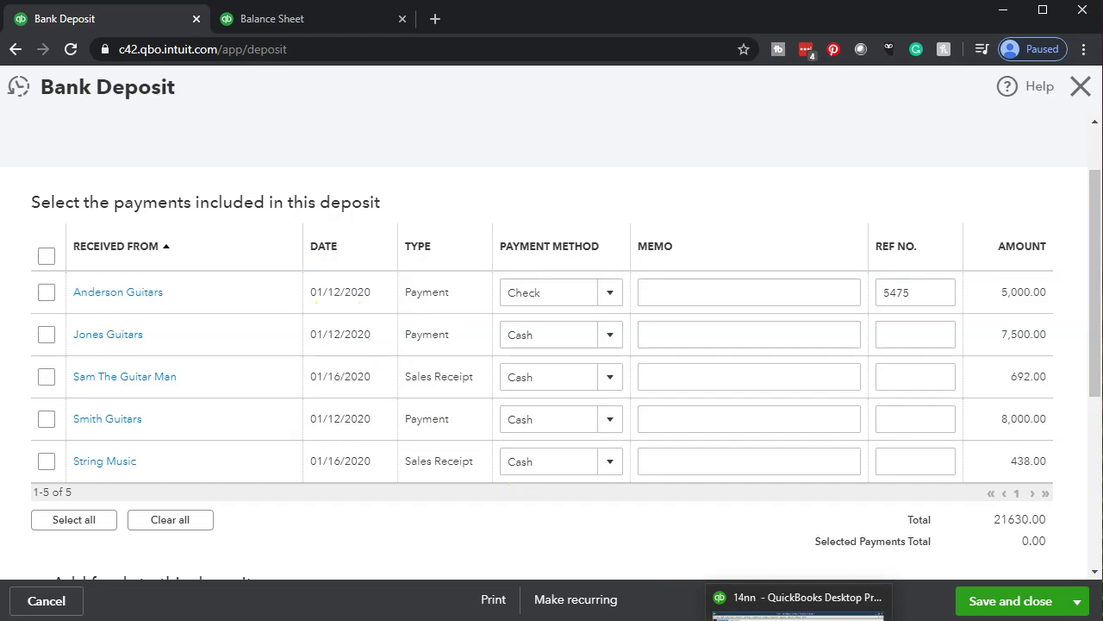
Step: Compare the payment types on the deposit form with the customer-to-deposit workflow on the QuickBooks Desktop home page
{"action": "left_click", "coordinate": [776, 601]}
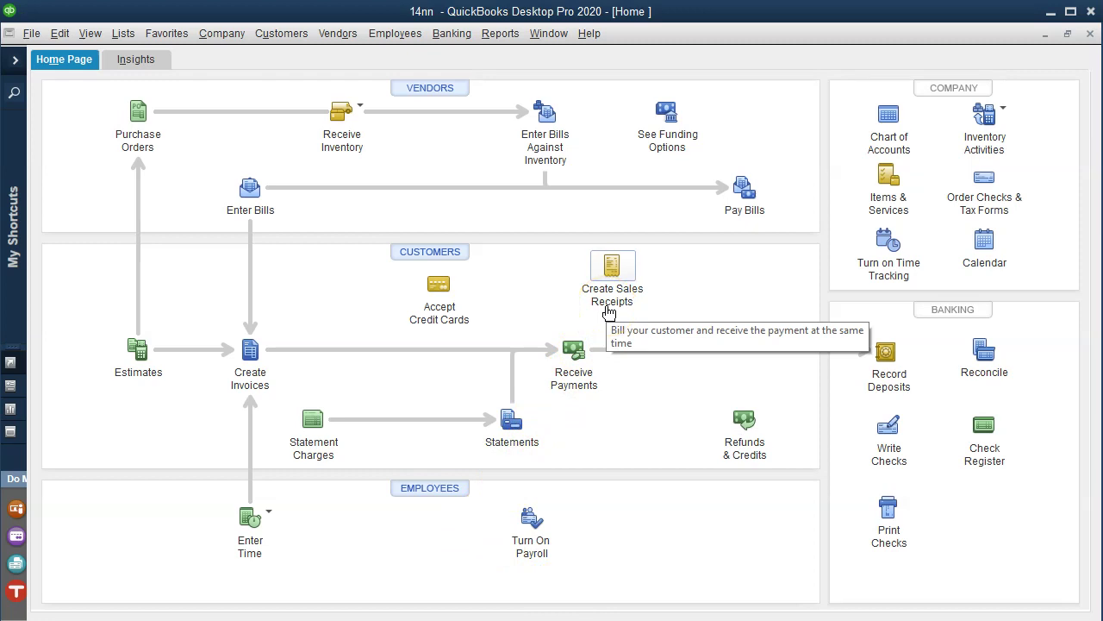
{"action": "left_click", "coordinate": [1050, 17]}
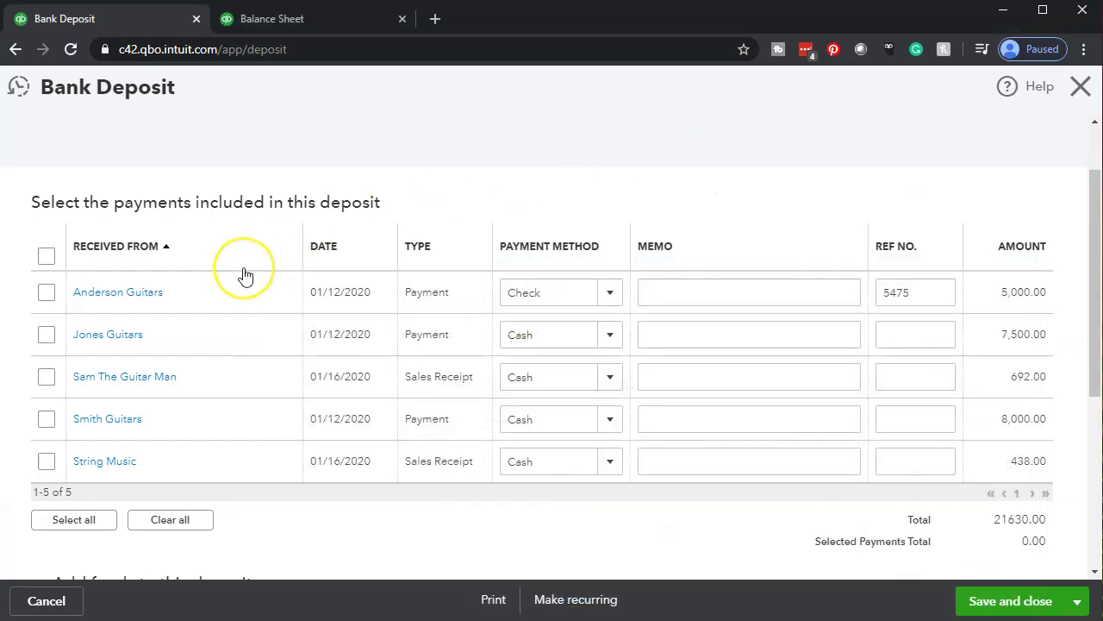
{"action": "left_click", "coordinate": [345, 302]}
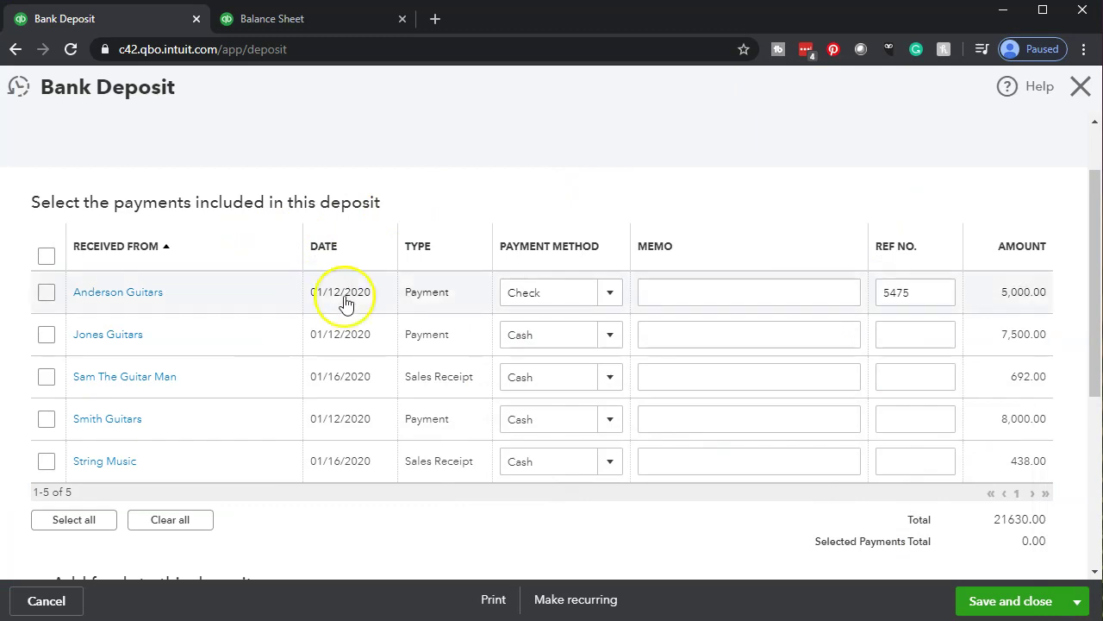
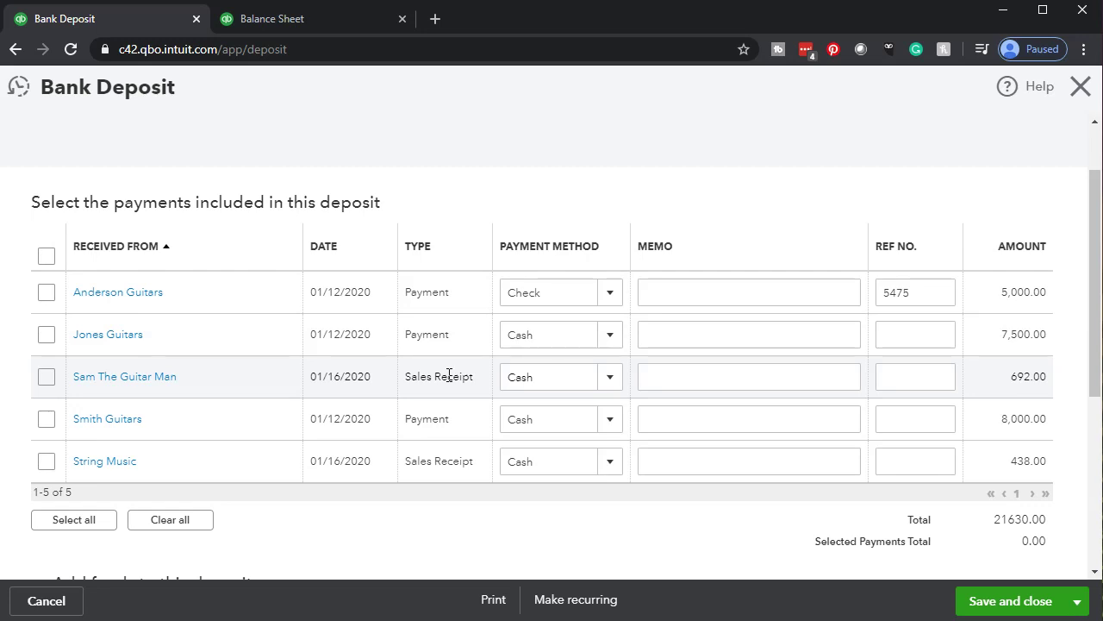
{"action": "key", "text": "alt+Tab"}
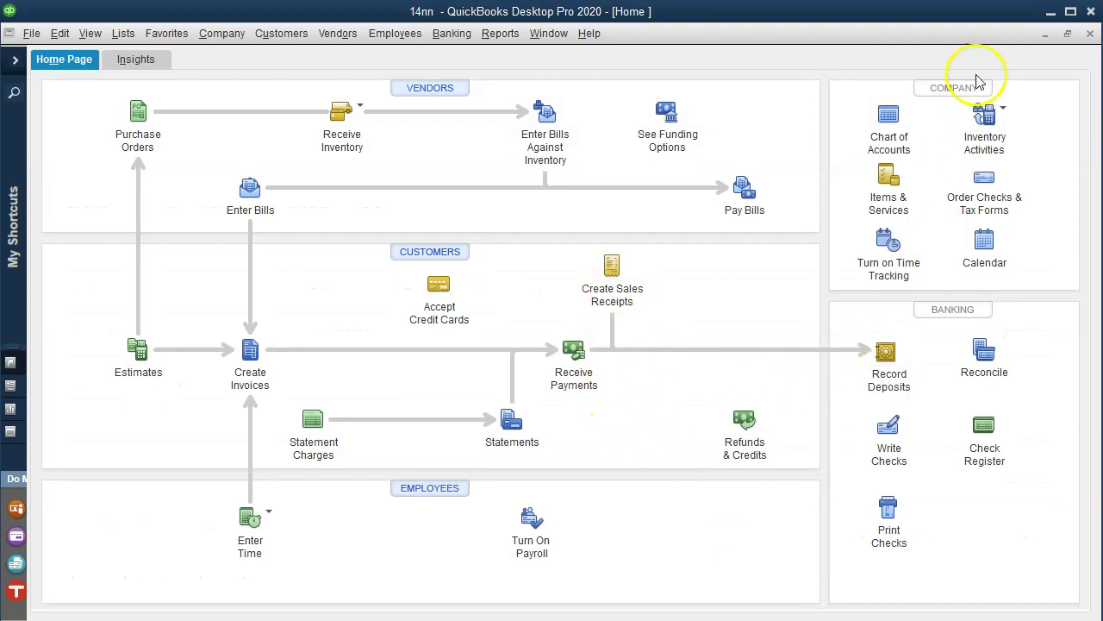
{"action": "left_click", "coordinate": [1046, 13]}
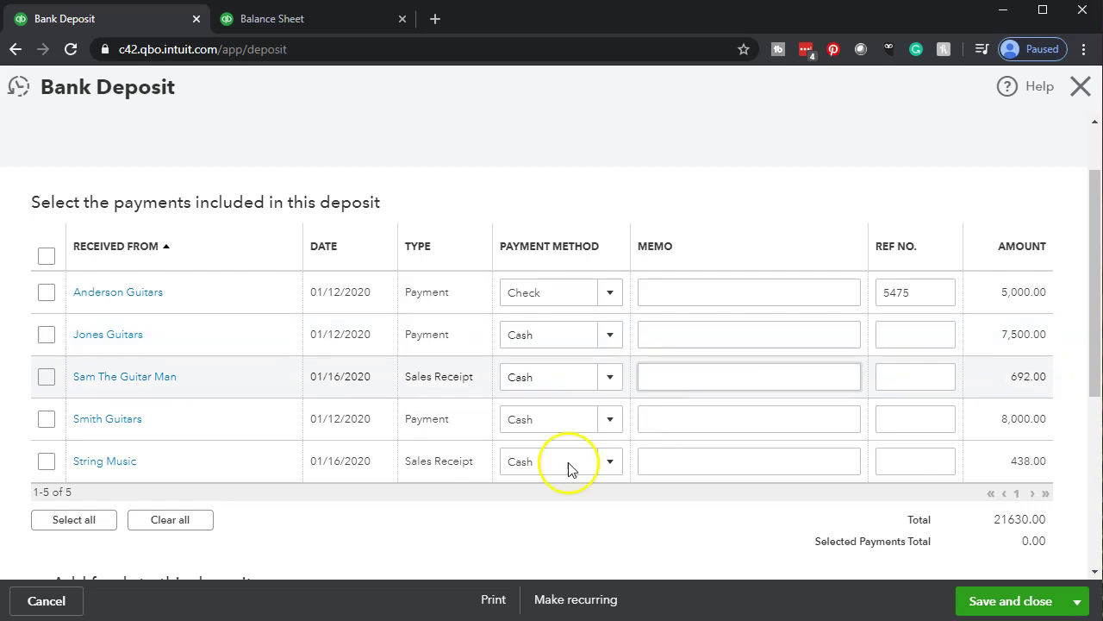
Step: Include the Smith Guitars and String Music payments in the bank deposit, save it and start a new deposit
{"action": "left_click", "coordinate": [46, 426]}
{"action": "left_click", "coordinate": [44, 462]}
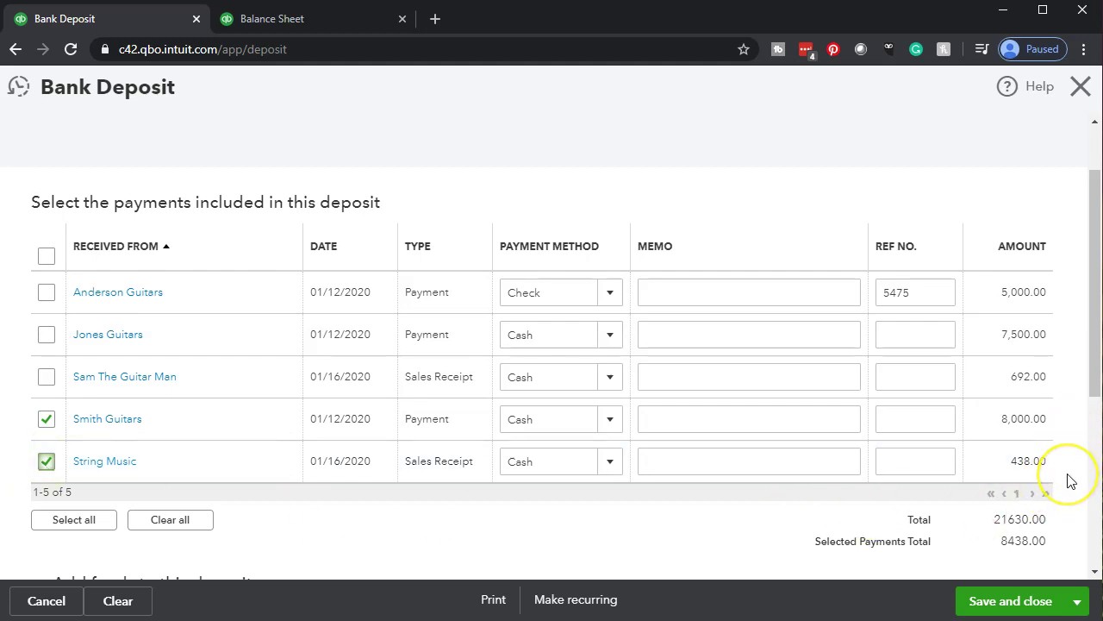
{"action": "left_click", "coordinate": [1038, 558]}
{"action": "left_click", "coordinate": [987, 569]}
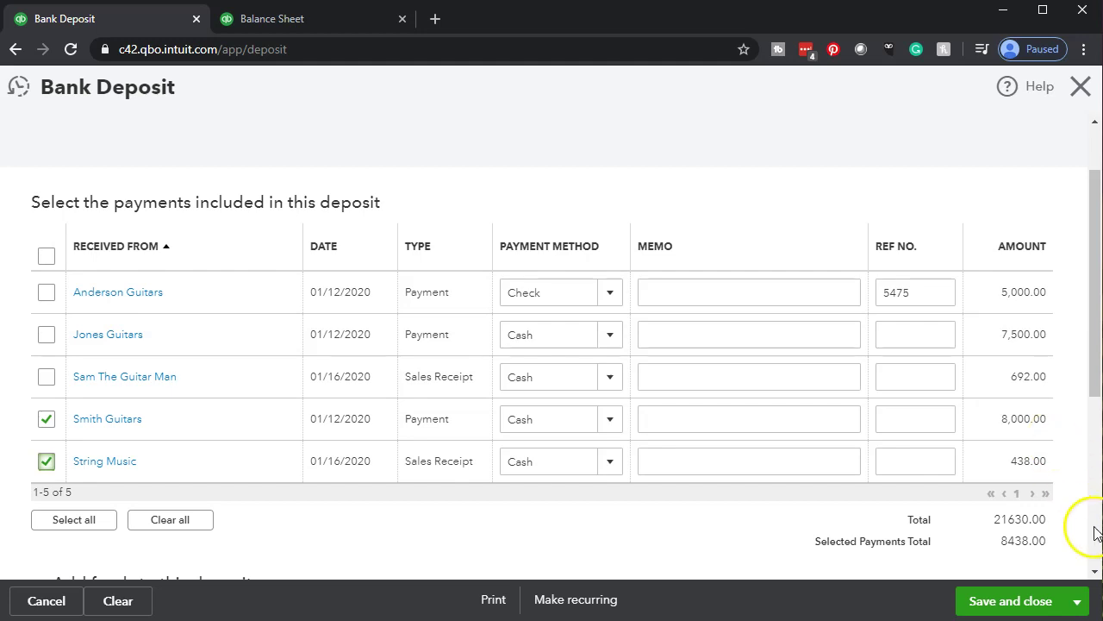
{"action": "left_click", "coordinate": [1016, 599]}
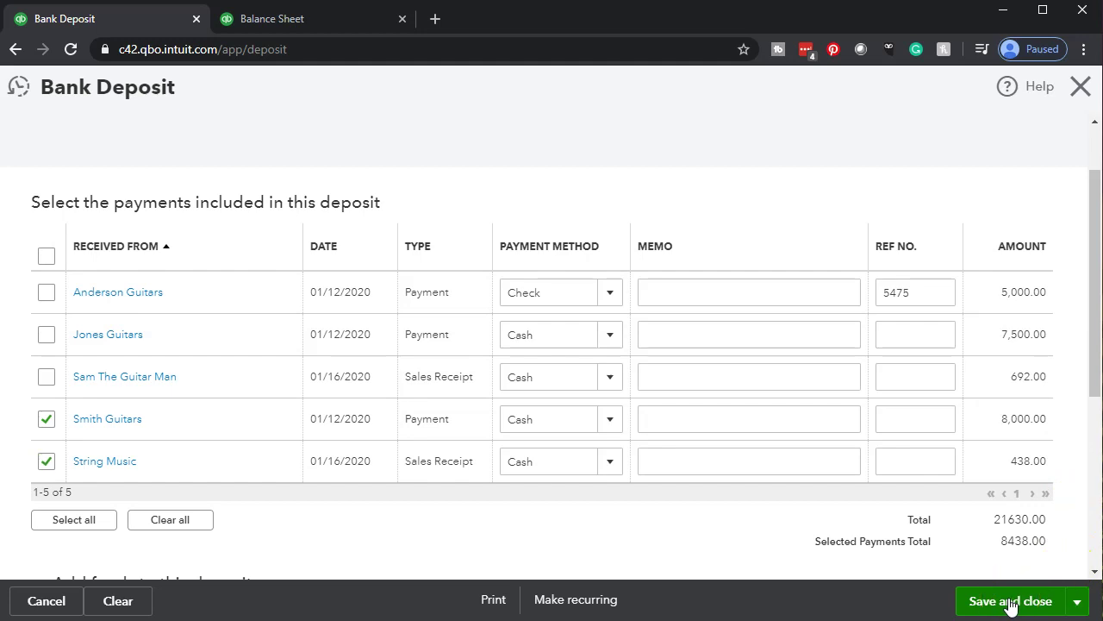
{"action": "left_click", "coordinate": [899, 559]}
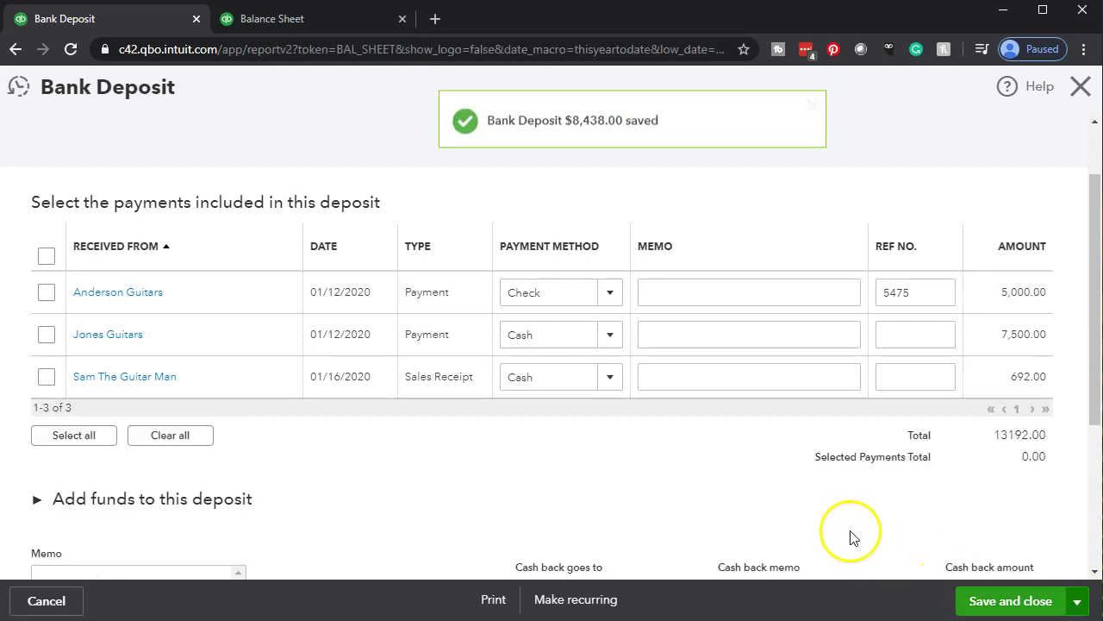
Step: Reload the Balance Sheet report, hide the navigation sidebar and enlarge the page to check the updated asset balances
{"action": "left_click", "coordinate": [290, 19]}
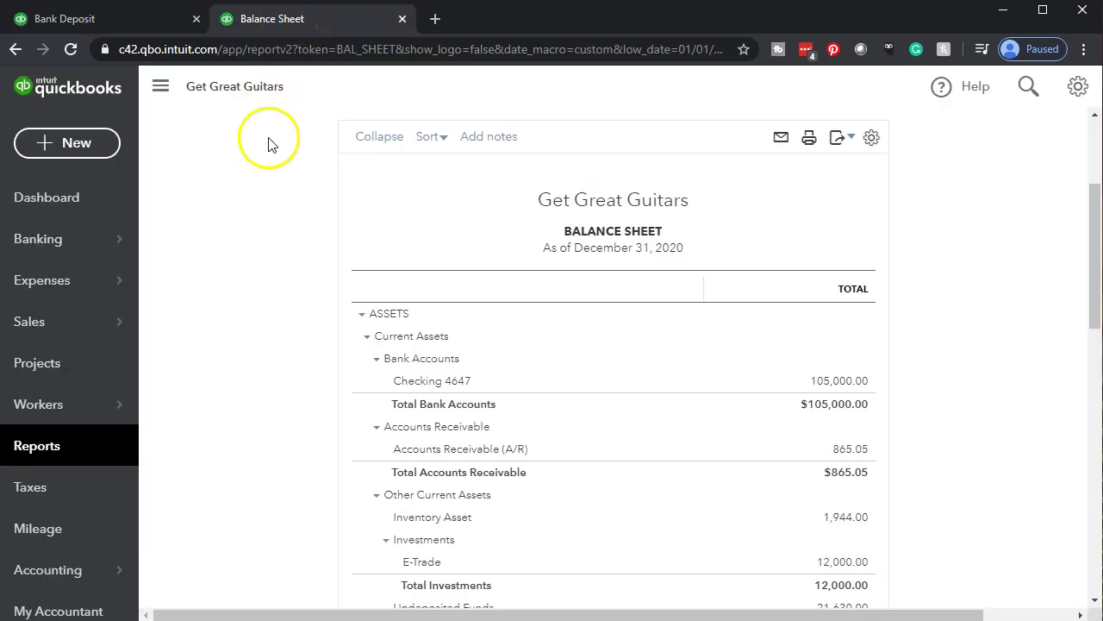
{"action": "left_click", "coordinate": [315, 55]}
{"action": "key", "text": "Return"}
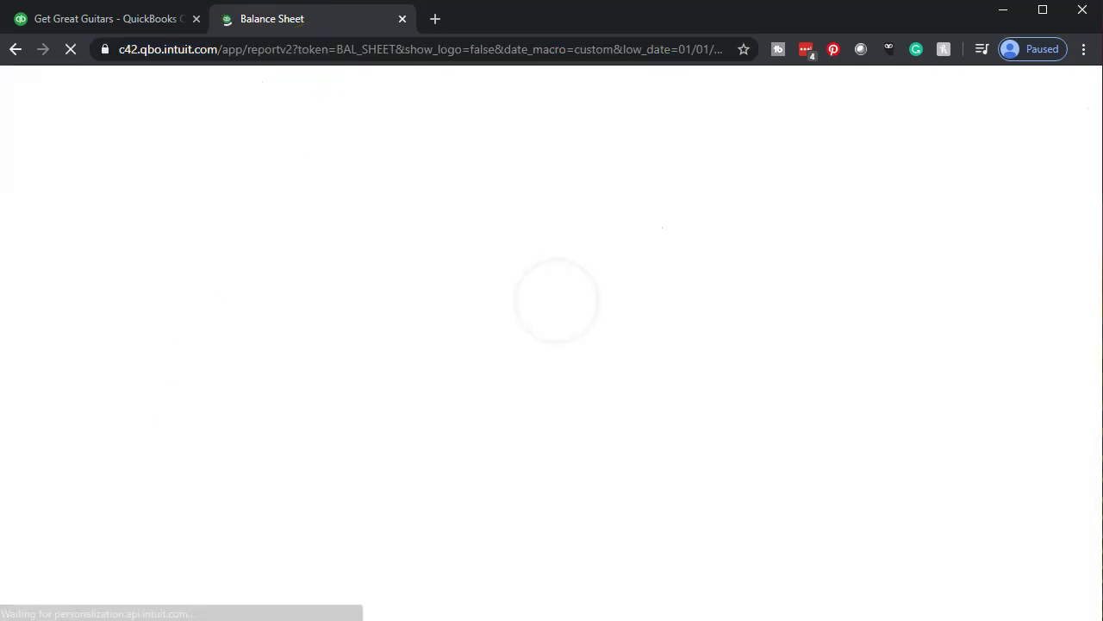
{"action": "left_click", "coordinate": [155, 90]}
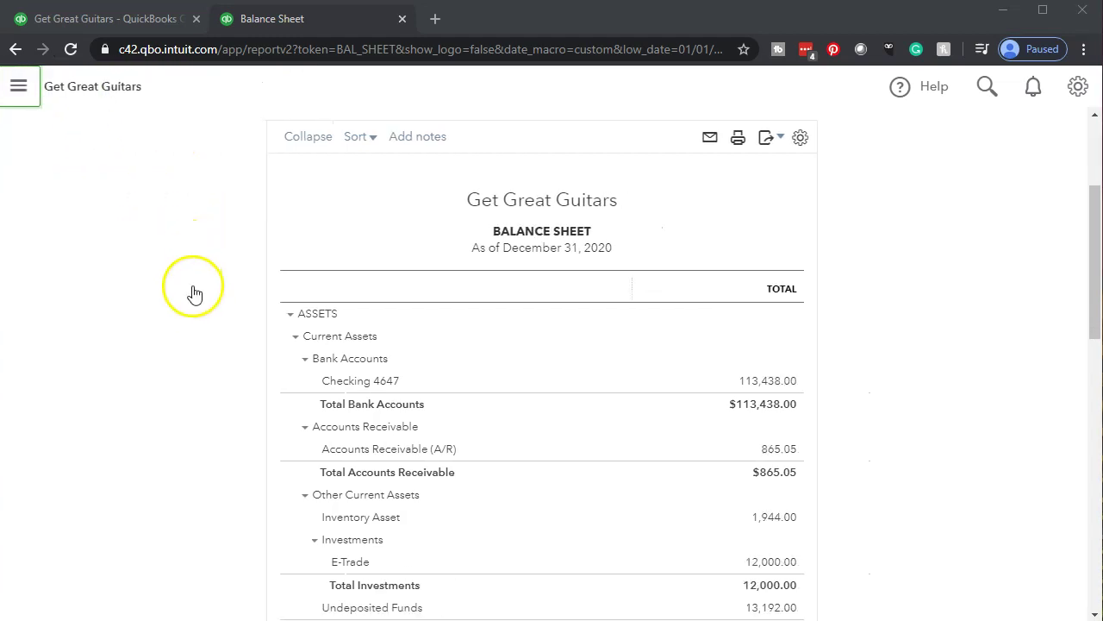
{"action": "key", "text": "ctrl+plus"}
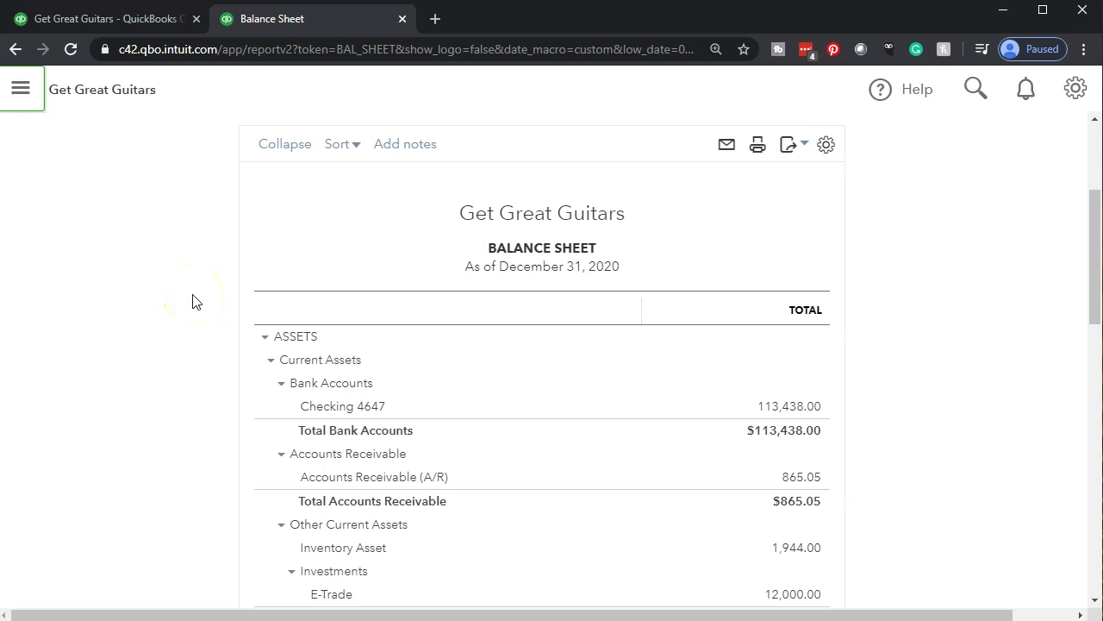
{"action": "key", "text": "ctrl+plus"}
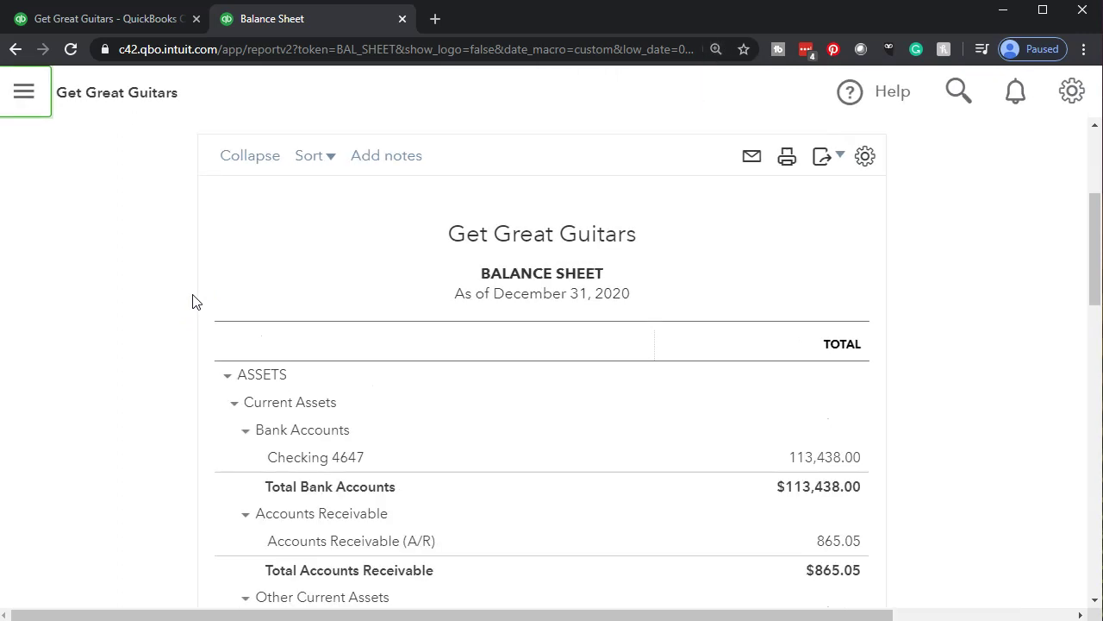
{"action": "scroll", "coordinate": [192, 301], "scroll_direction": "down", "scroll_amount": 2}
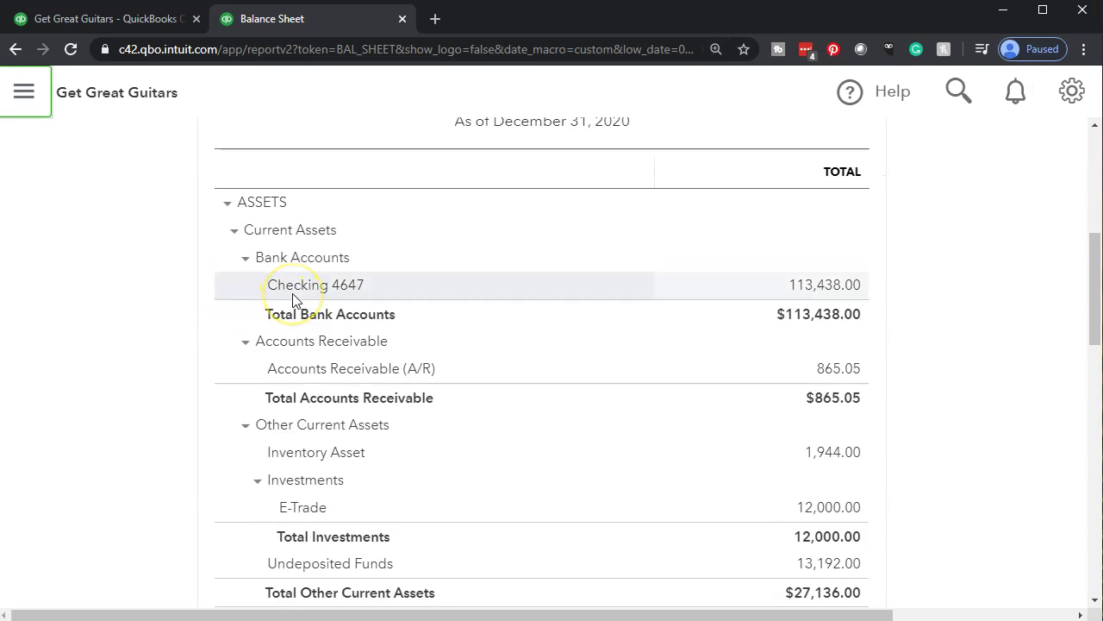
Step: Drill down from the Checking 4647 balance and examine the amounts and running balance in its transaction report
{"action": "left_click", "coordinate": [799, 291]}
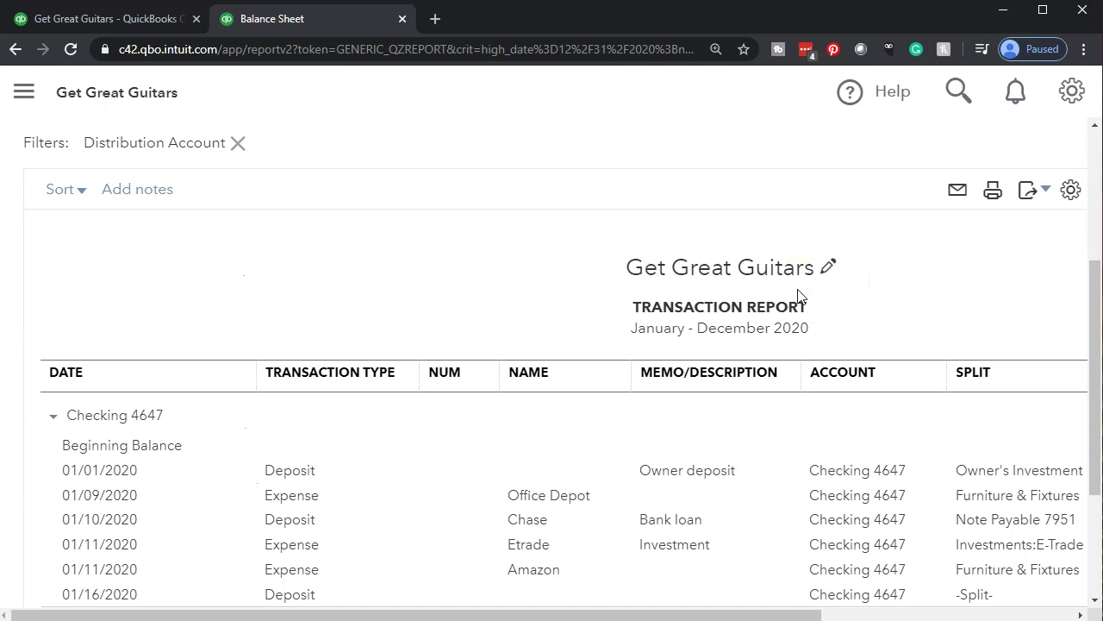
{"action": "left_click", "coordinate": [537, 365]}
{"action": "scroll", "coordinate": [538, 369], "scroll_direction": "down", "scroll_amount": 1}
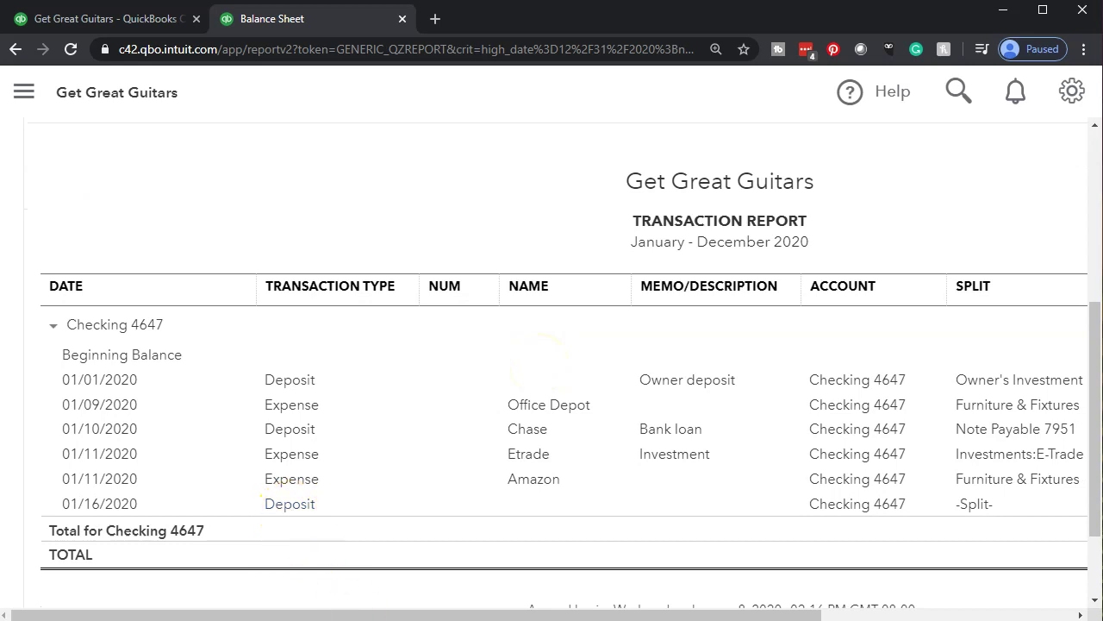
{"action": "left_click_drag", "start_coordinate": [369, 616], "coordinate": [752, 518]}
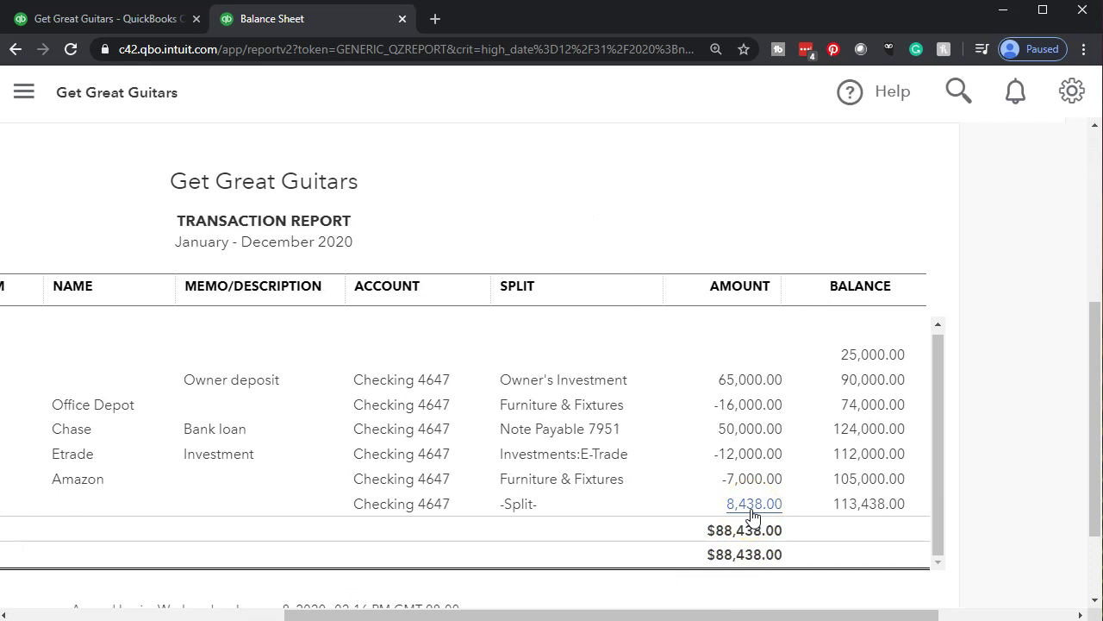
Step: Open the 01/16/2020 deposit from the checking transactions, check its included payments, close it and return to the Balance Sheet
{"action": "left_click", "coordinate": [752, 511]}
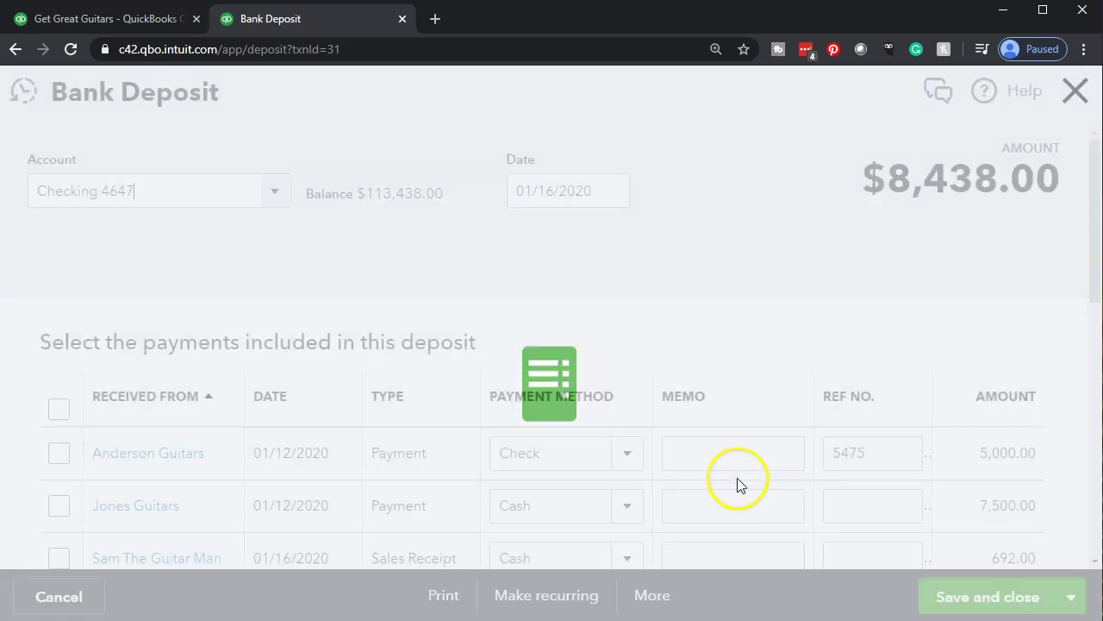
{"action": "scroll", "coordinate": [703, 452], "scroll_direction": "down", "scroll_amount": 5}
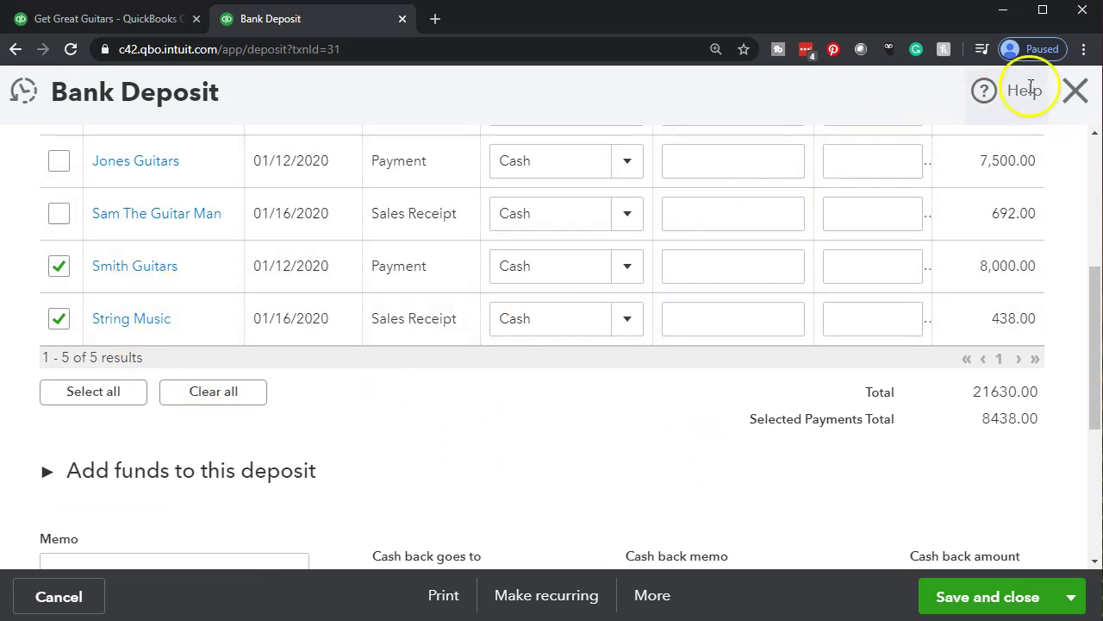
{"action": "left_click", "coordinate": [1075, 92]}
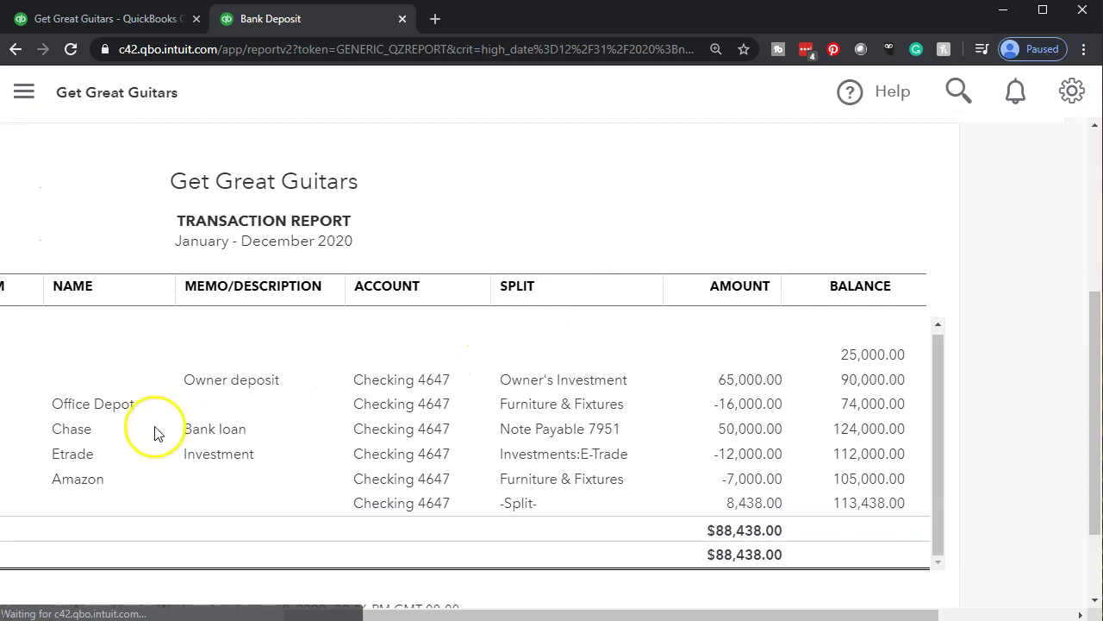
{"action": "scroll", "coordinate": [96, 431], "scroll_direction": "up", "scroll_amount": 5}
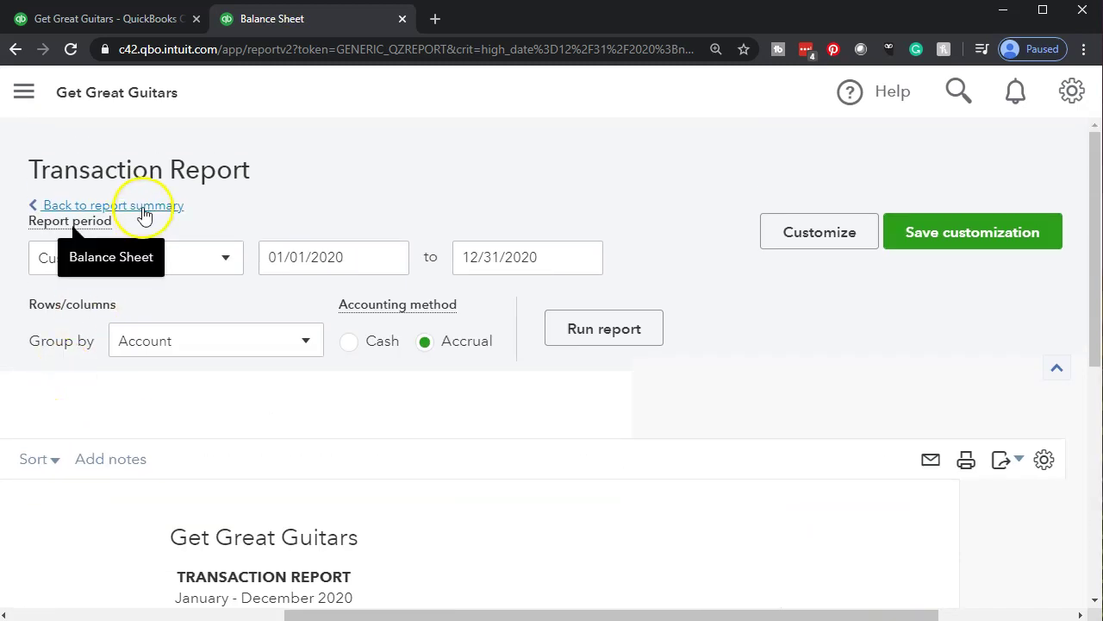
{"action": "left_click", "coordinate": [143, 210]}
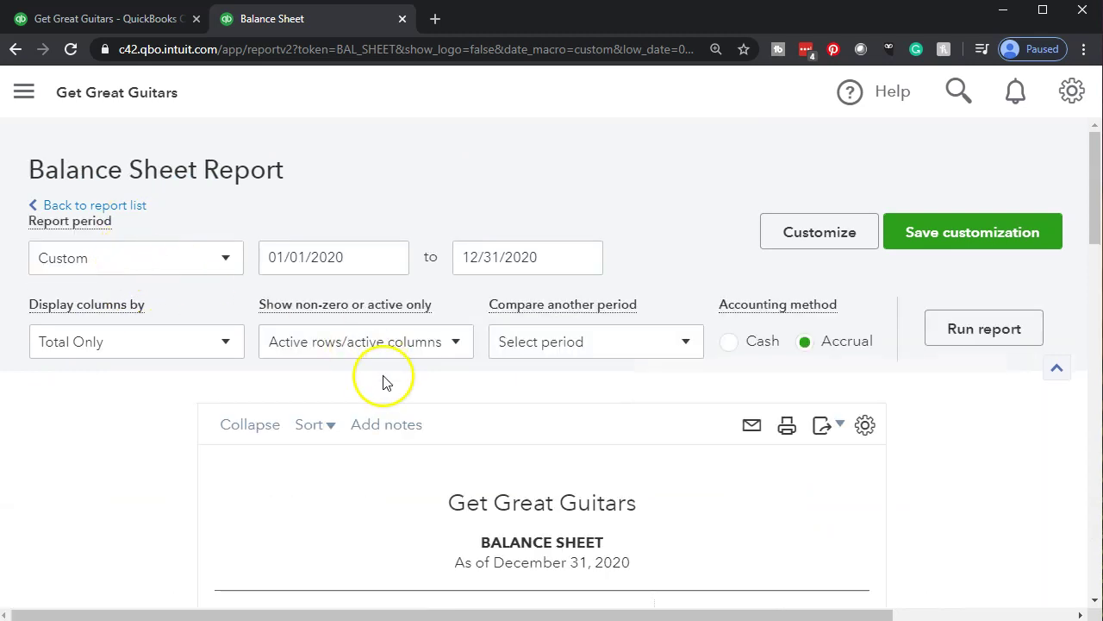
Step: Drill down into Undeposited Funds and compare the deposit entries with the matching payments and sales receipts by type and amount
{"action": "scroll", "coordinate": [384, 376], "scroll_direction": "down", "scroll_amount": 5}
{"action": "scroll", "coordinate": [195, 429], "scroll_direction": "down", "scroll_amount": 3}
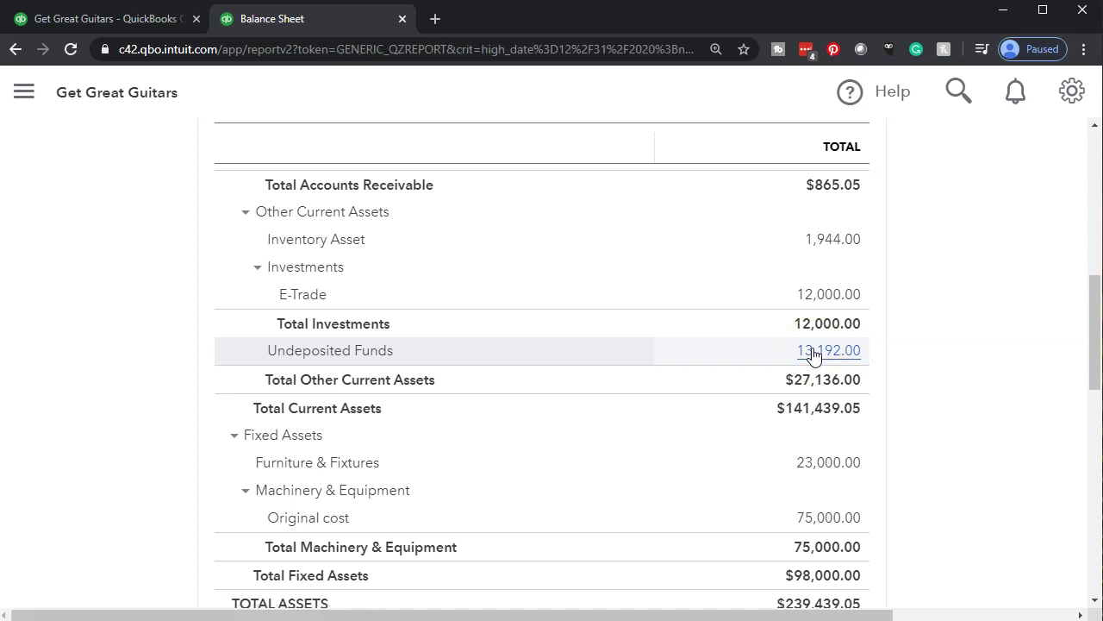
{"action": "left_click", "coordinate": [750, 354]}
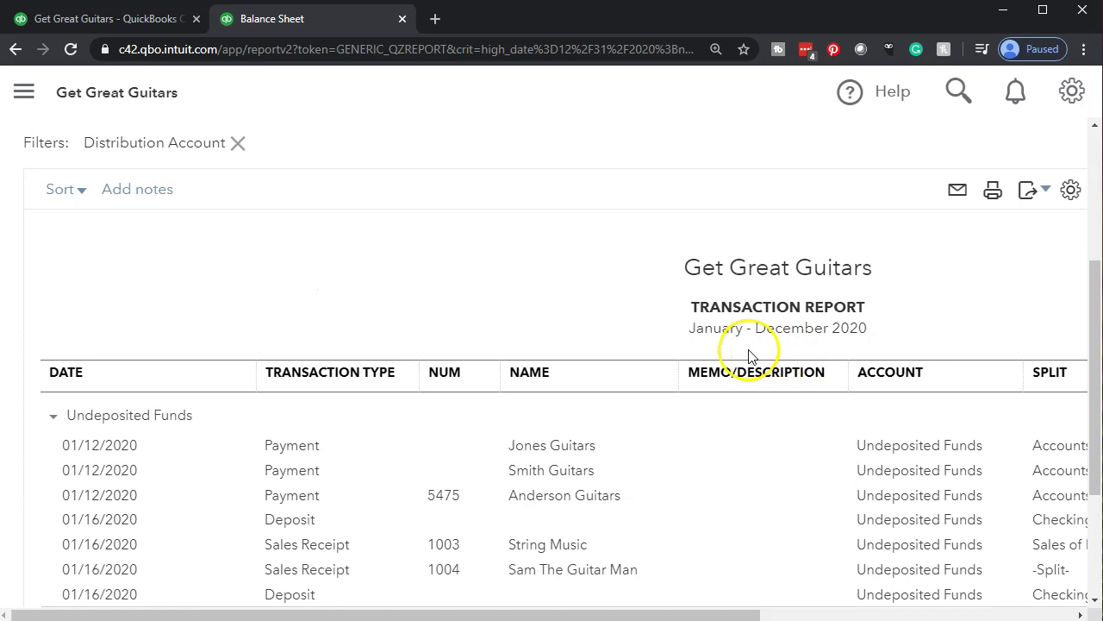
{"action": "scroll", "coordinate": [748, 355], "scroll_direction": "down", "scroll_amount": 1}
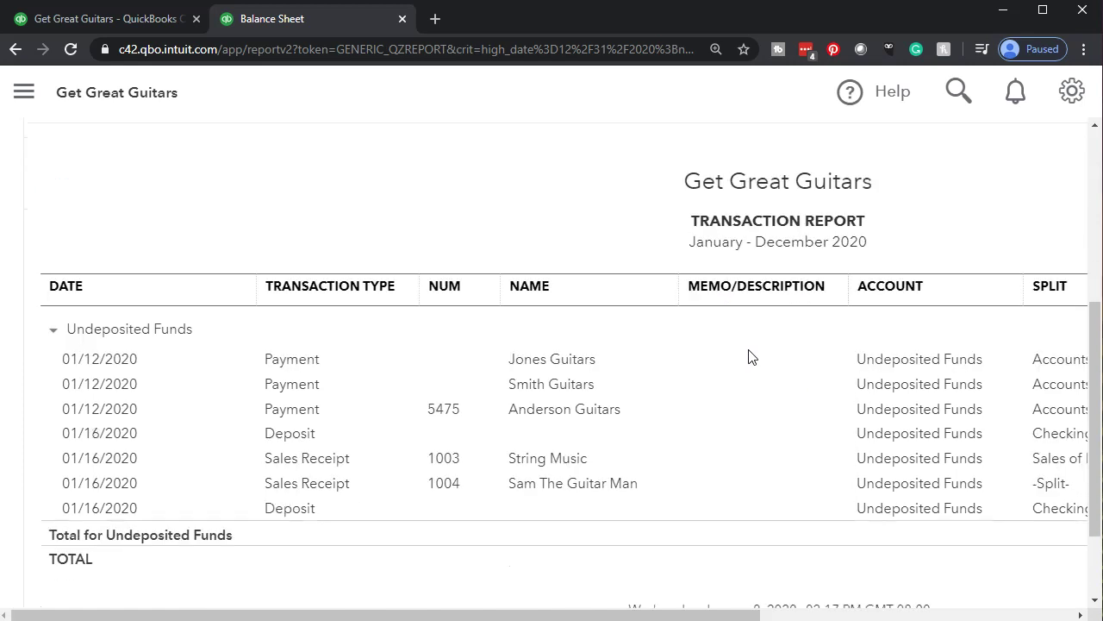
{"action": "left_click_drag", "start_coordinate": [481, 608], "coordinate": [797, 590]}
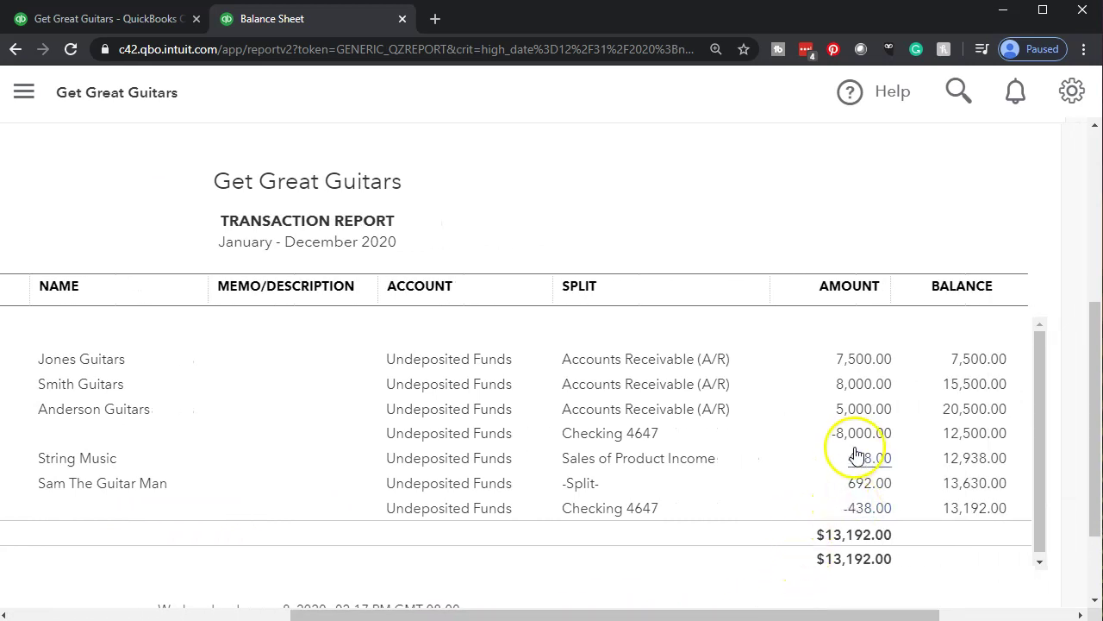
{"action": "left_click_drag", "start_coordinate": [819, 614], "coordinate": [575, 613]}
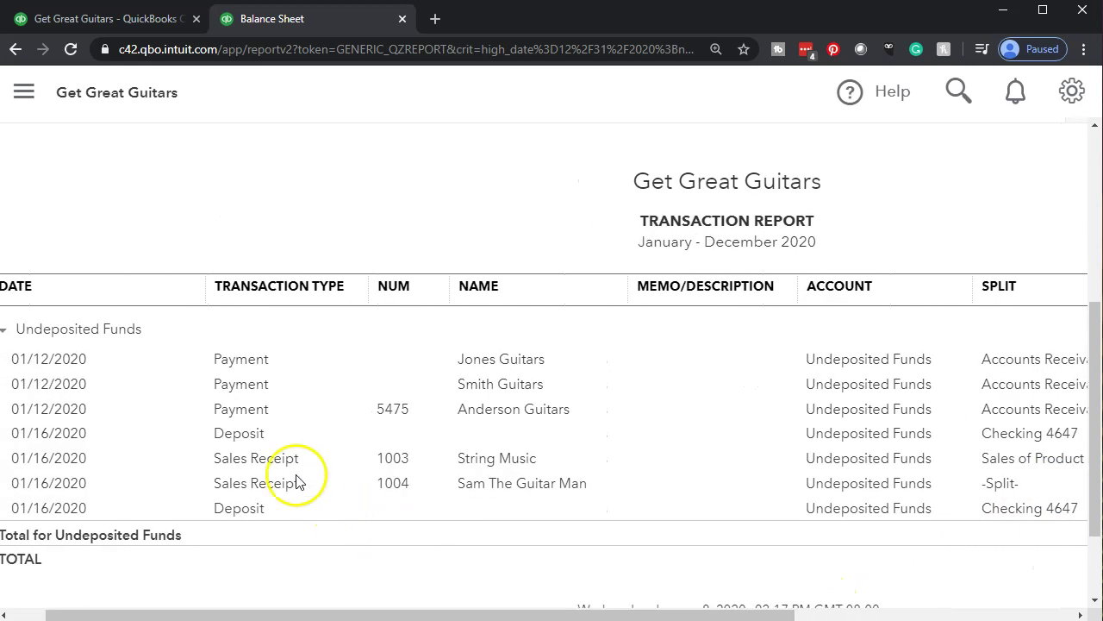
{"action": "left_click_drag", "start_coordinate": [460, 612], "coordinate": [750, 604]}
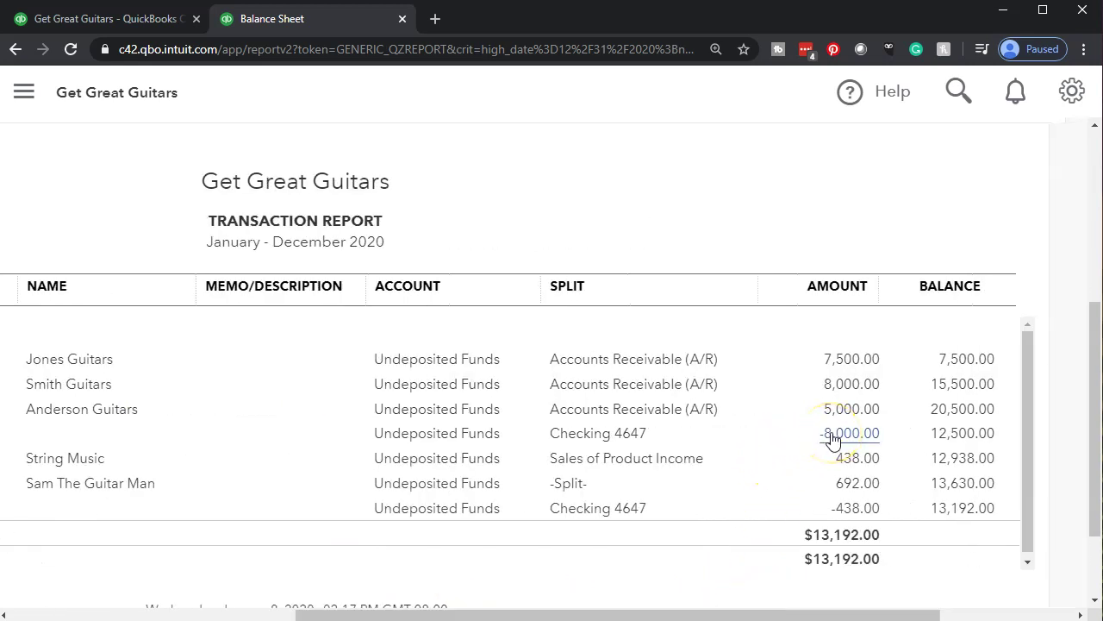
{"action": "left_click_drag", "start_coordinate": [796, 611], "coordinate": [457, 586]}
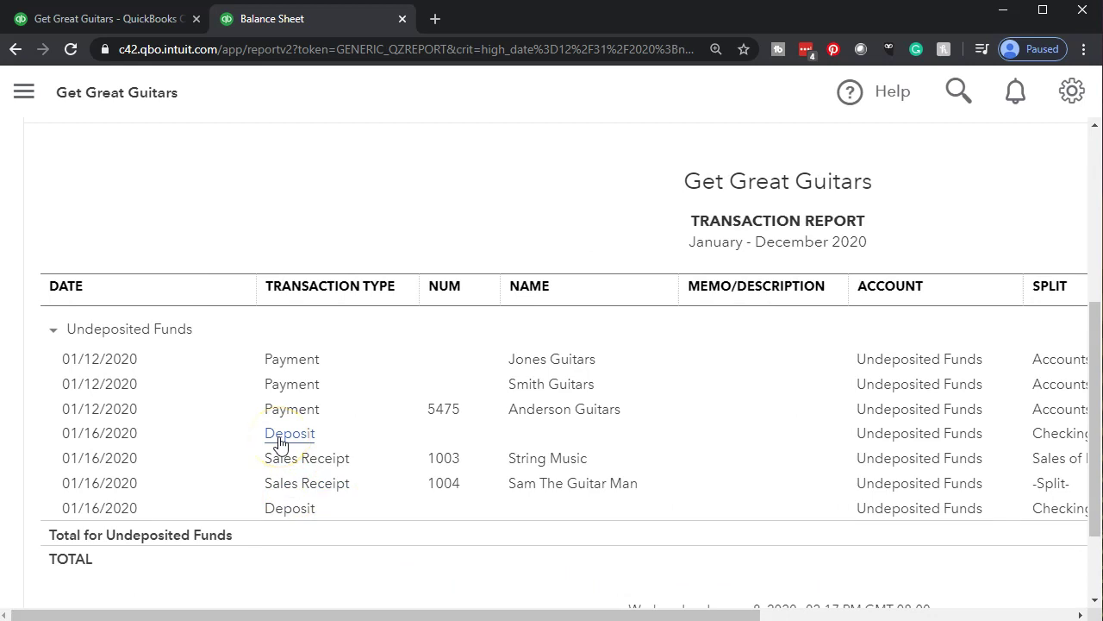
{"action": "left_click_drag", "start_coordinate": [546, 608], "coordinate": [855, 610]}
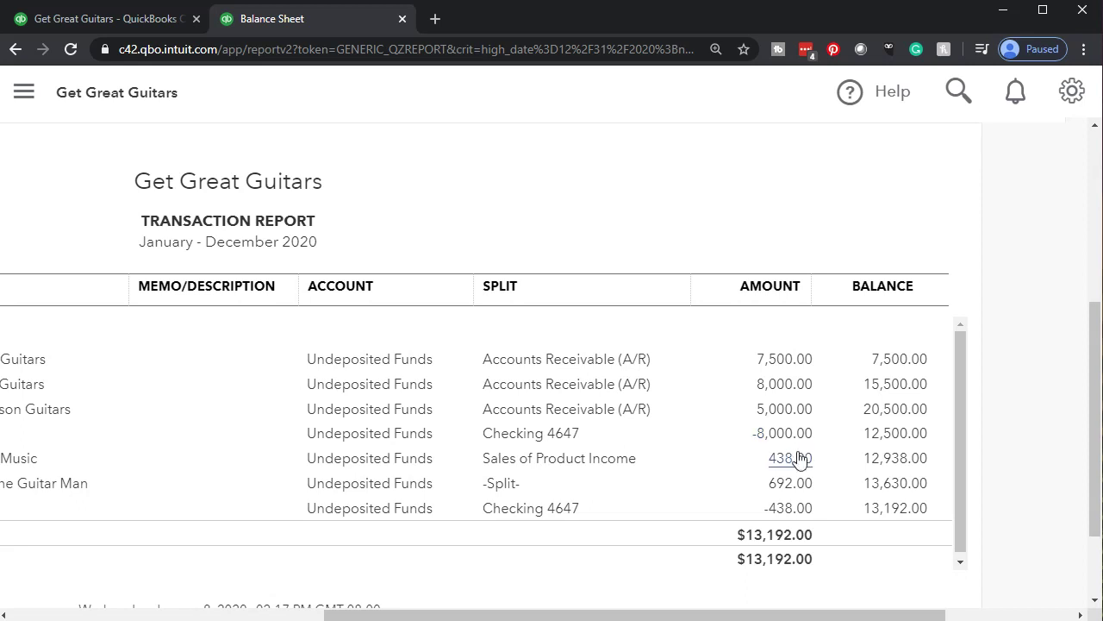
Step: Open the last deposit entry under Undeposited Funds, review its selected payments and total, and return to the Balance Sheet's current assets
{"action": "left_click", "coordinate": [801, 511]}
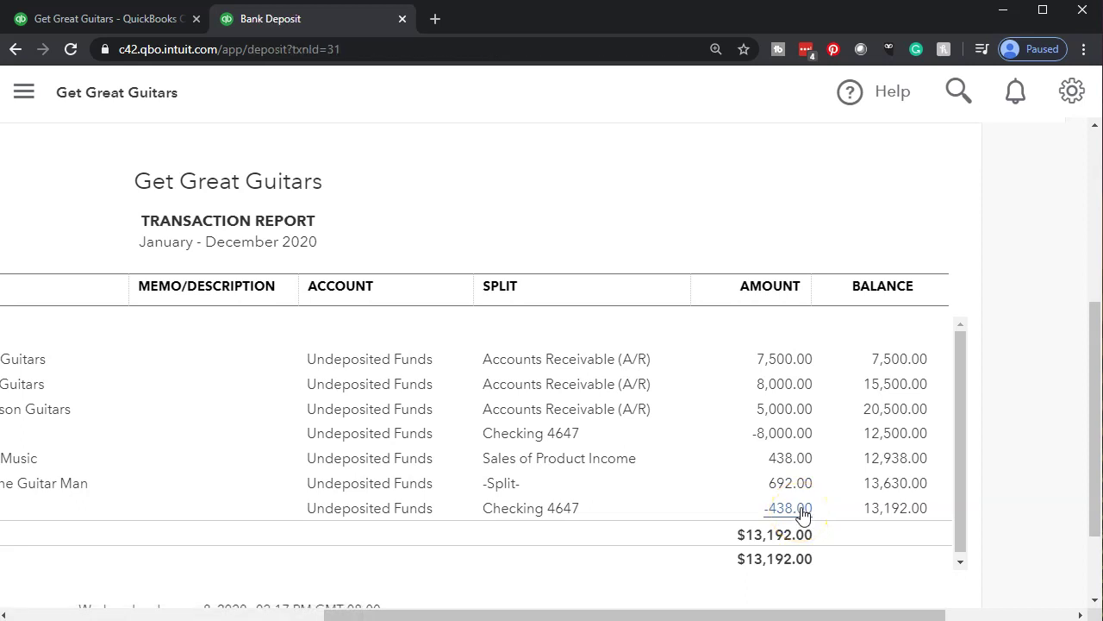
{"action": "scroll", "coordinate": [447, 419], "scroll_direction": "down", "scroll_amount": 4}
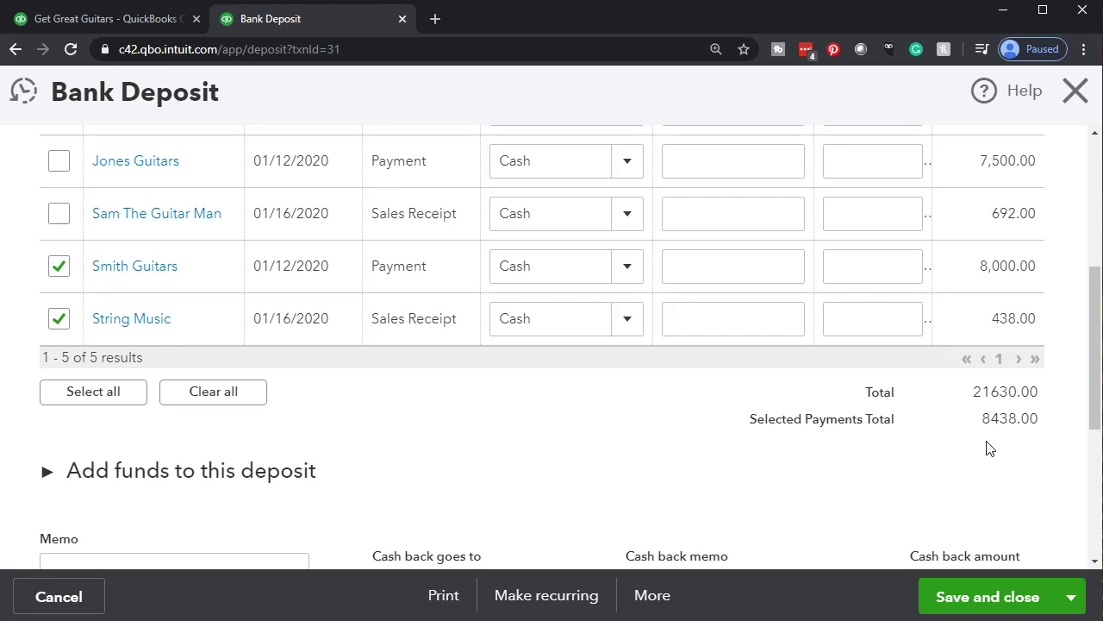
{"action": "scroll", "coordinate": [665, 419], "scroll_direction": "up", "scroll_amount": 4}
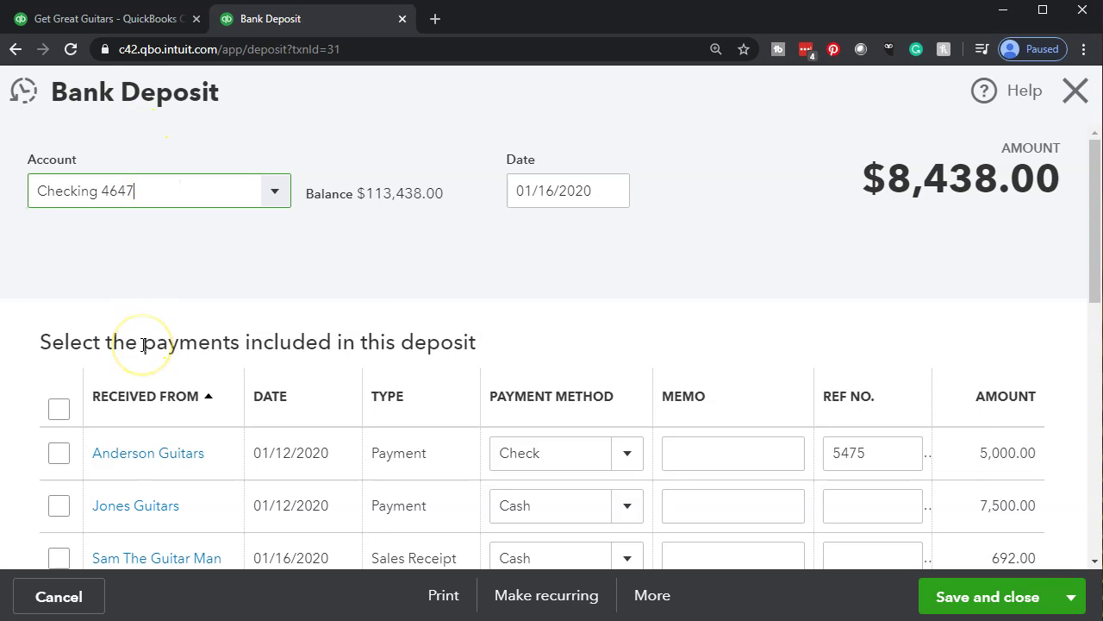
{"action": "left_click", "coordinate": [1069, 102]}
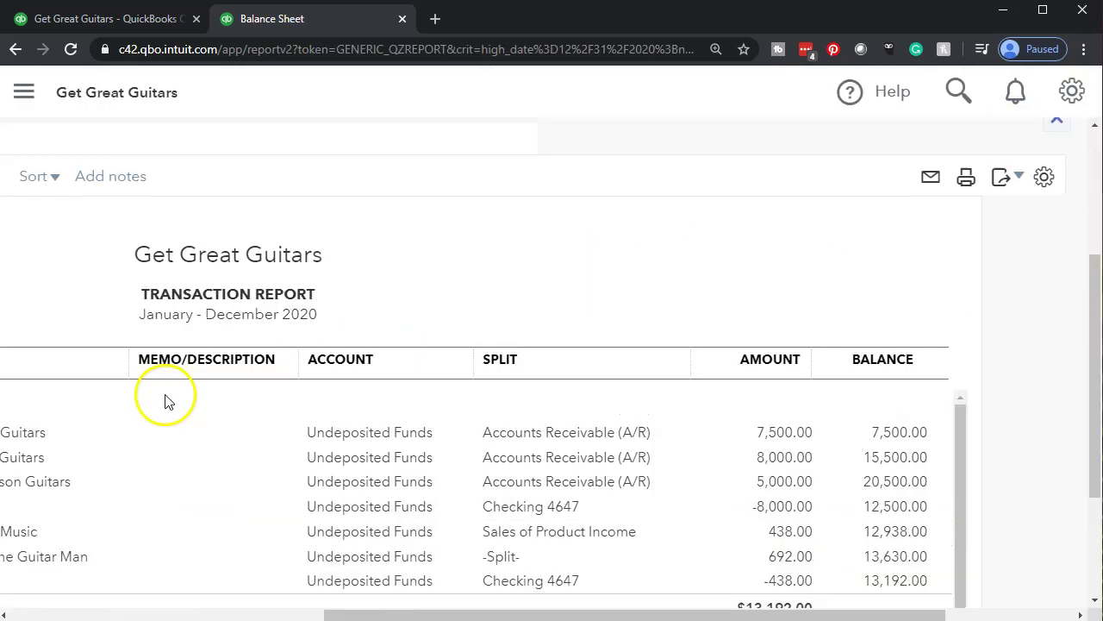
{"action": "scroll", "coordinate": [164, 397], "scroll_direction": "up", "scroll_amount": 5}
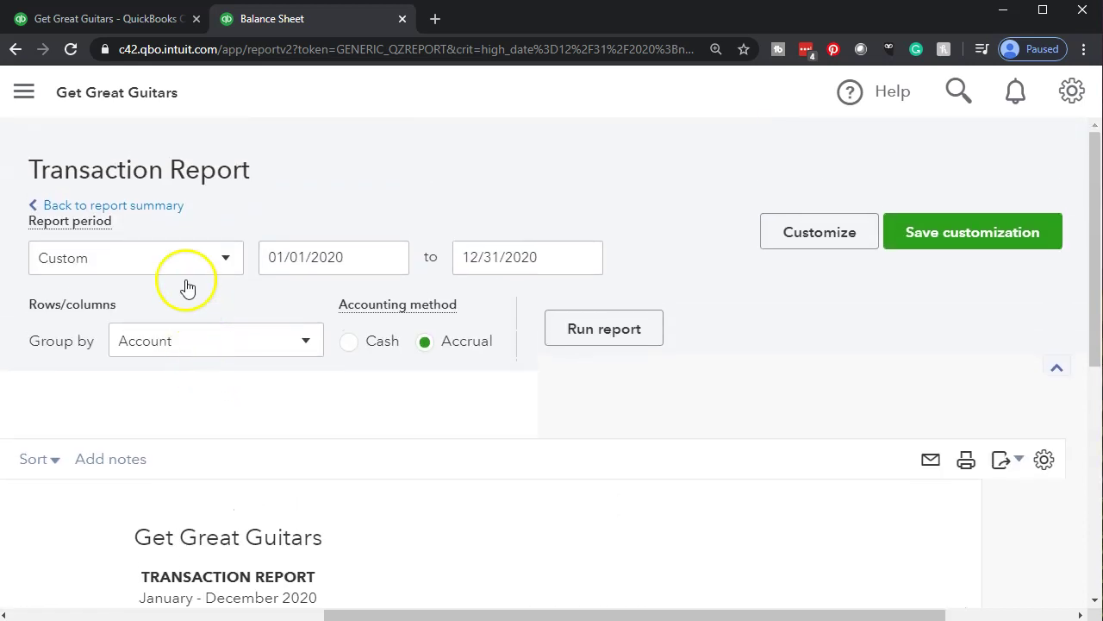
{"action": "left_click", "coordinate": [166, 207]}
{"action": "scroll", "coordinate": [167, 208], "scroll_direction": "down", "scroll_amount": 8}
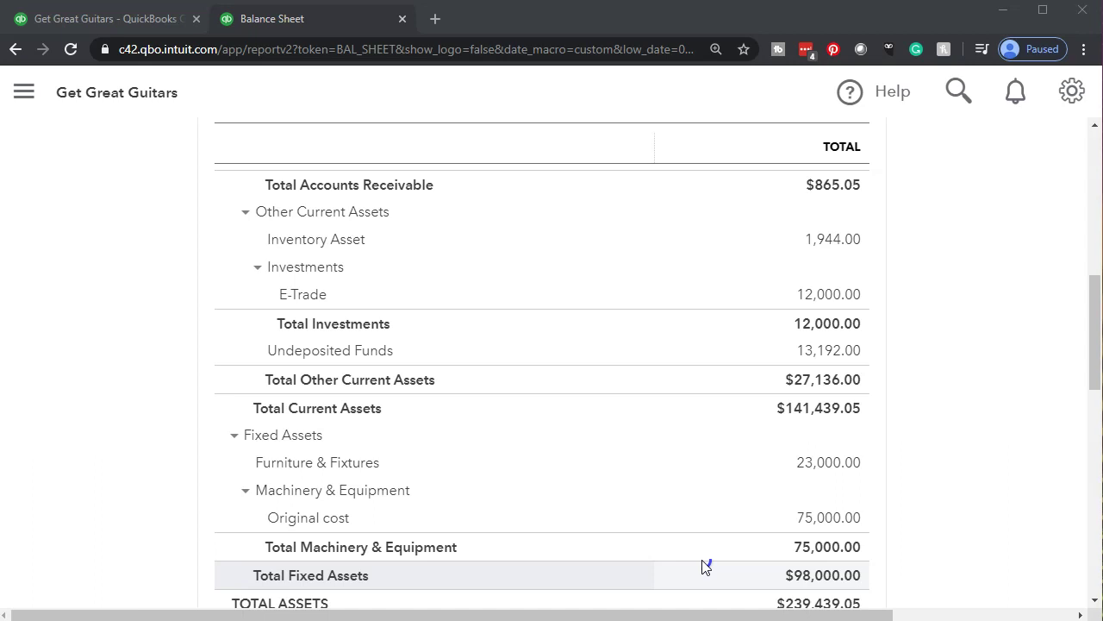
Step: In the first browser tab, restore the page zoom to 100% and start a new bank deposit dated 01/17/2020
{"action": "left_click", "coordinate": [117, 21]}
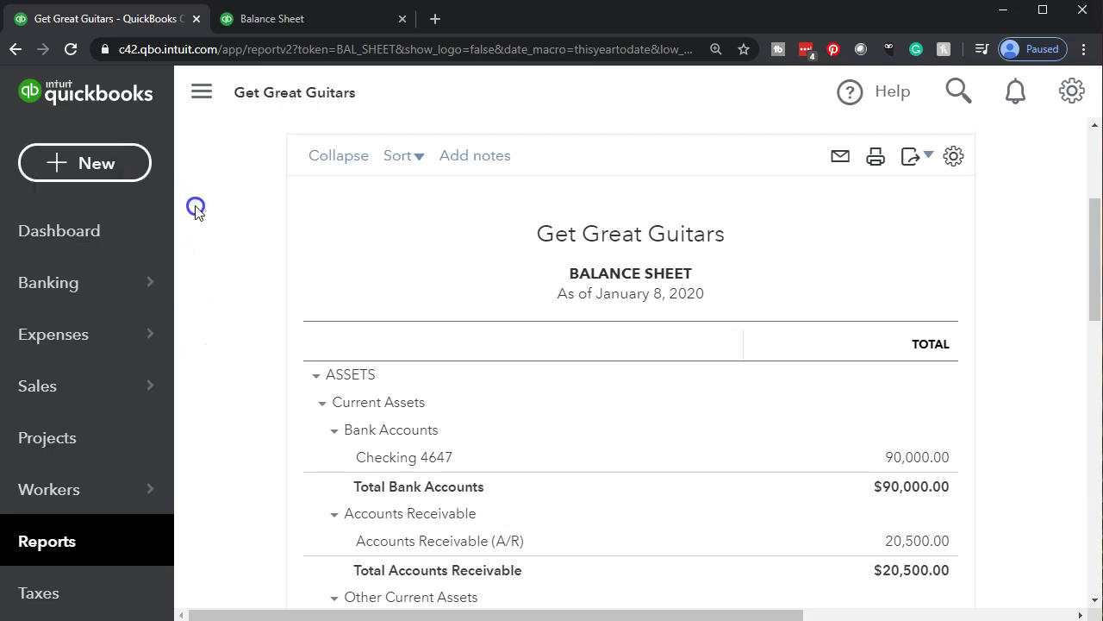
{"action": "key", "text": "ctrl+minus"}
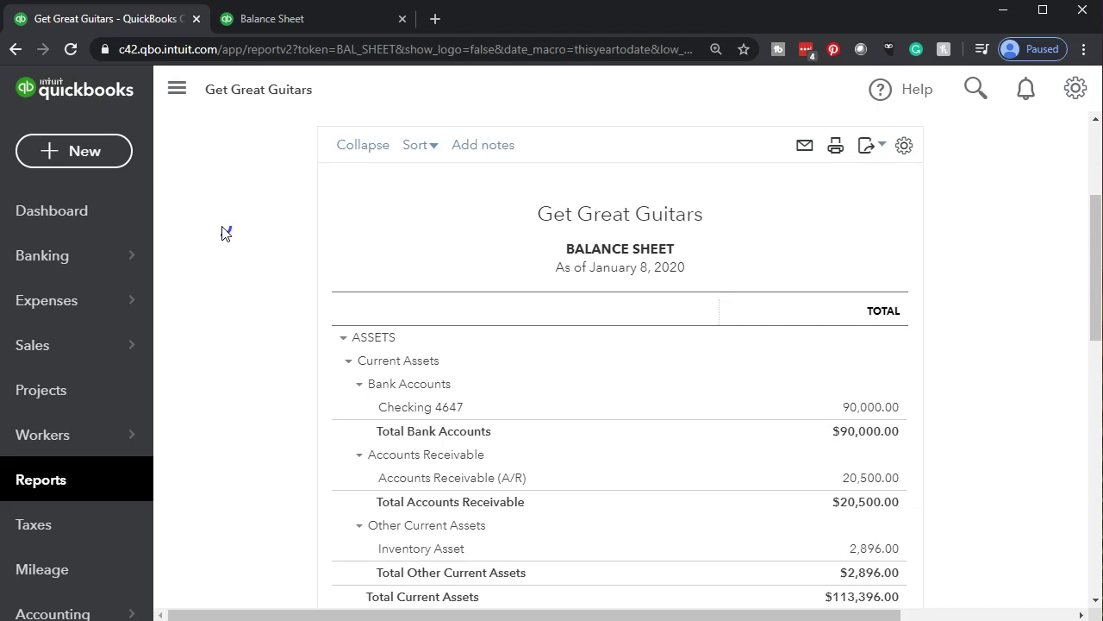
{"action": "key", "text": "ctrl+minus"}
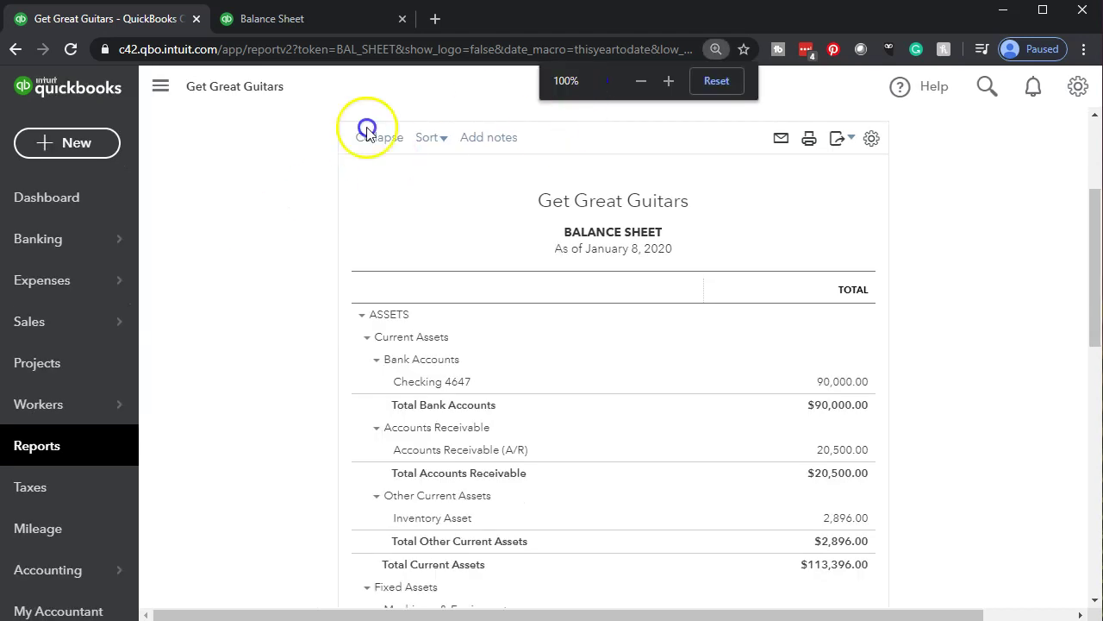
{"action": "left_click", "coordinate": [100, 145]}
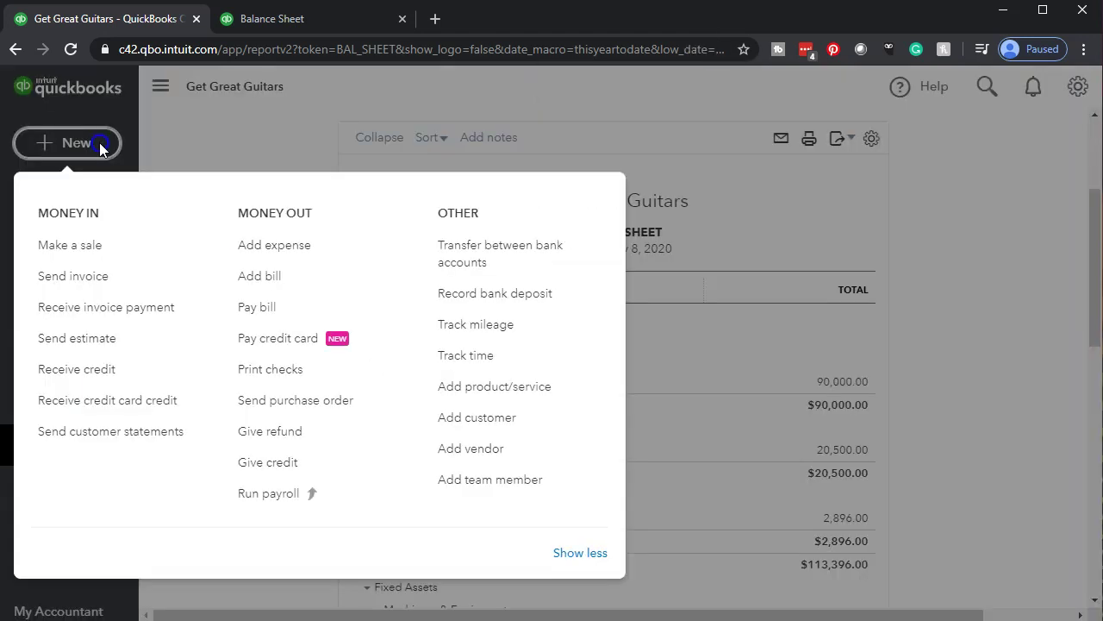
{"action": "left_click", "coordinate": [464, 303]}
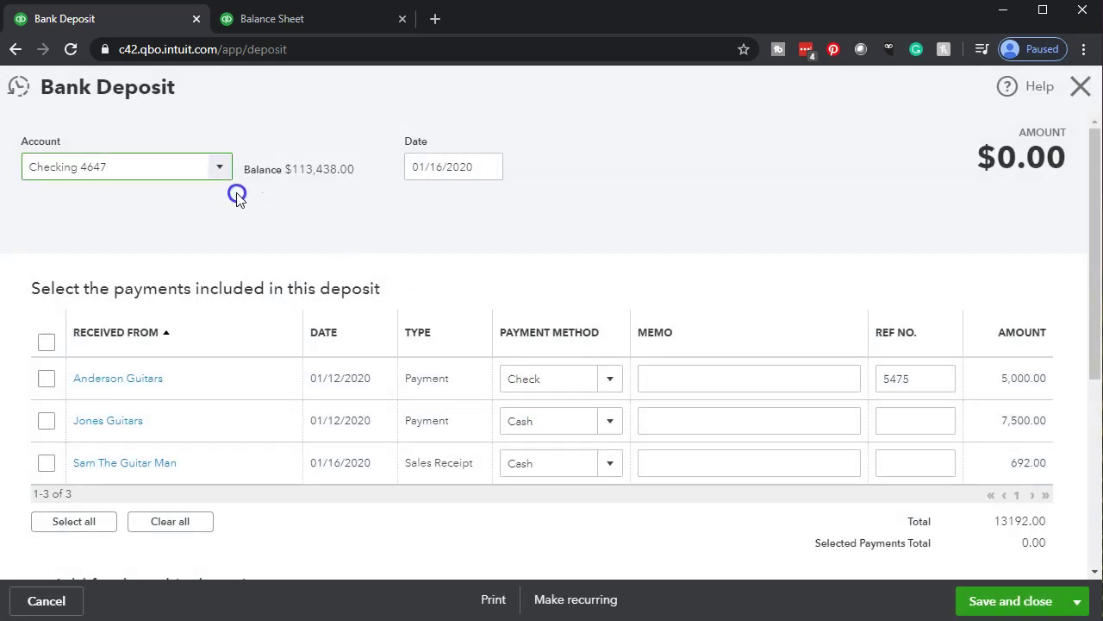
{"action": "left_click", "coordinate": [459, 167]}
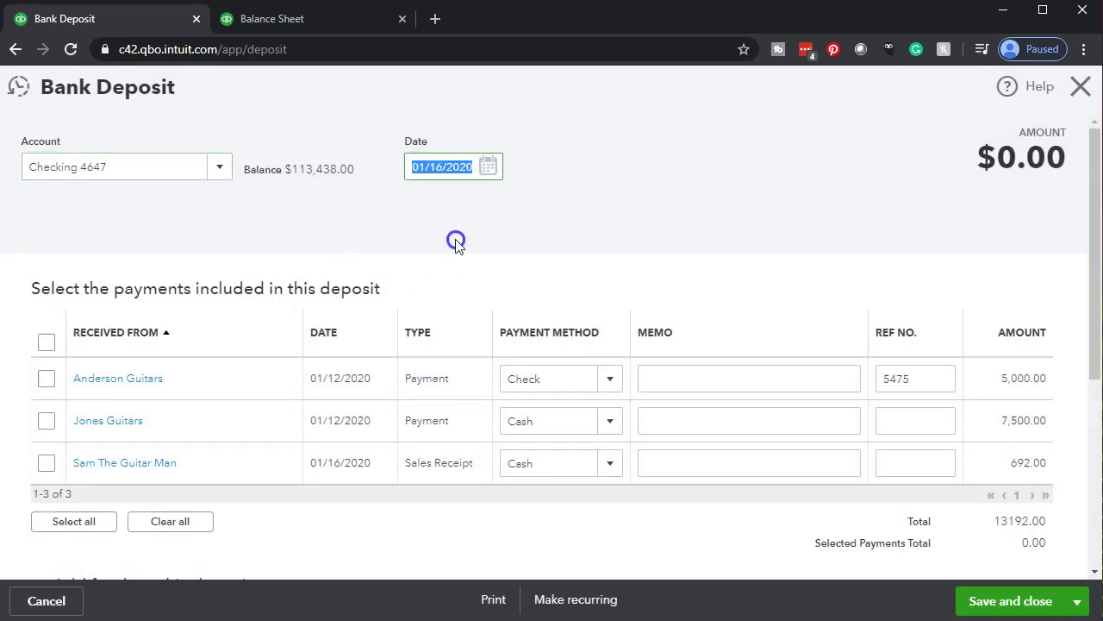
{"action": "key", "text": "plus"}
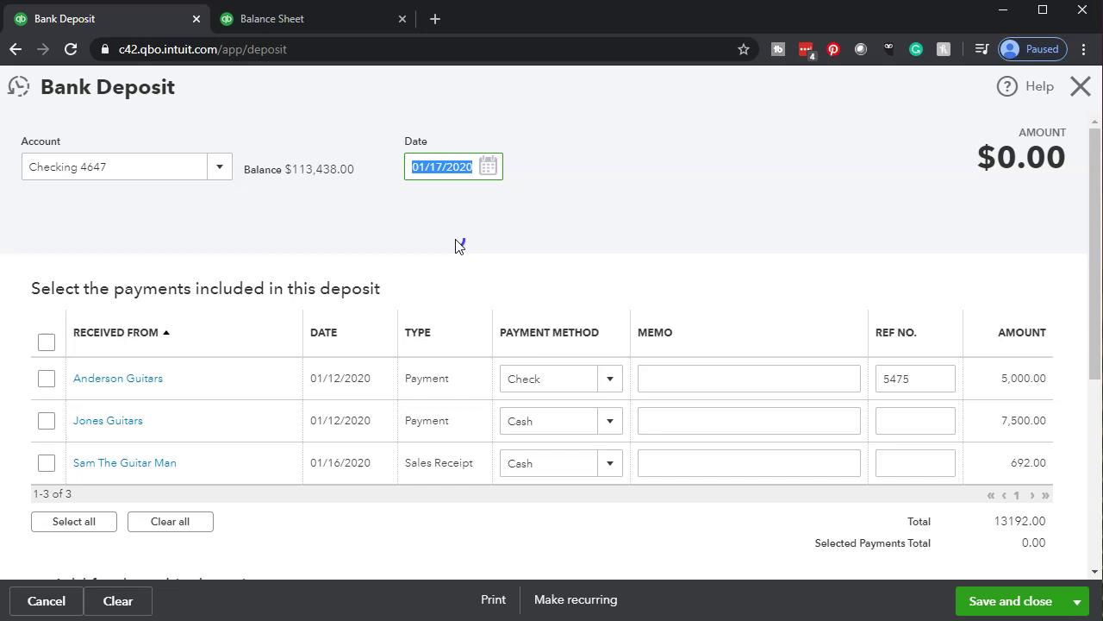
Step: Include both listed payments and the sales receipt in the 01/17/2020 bank deposit, save it and close the deposit form
{"action": "left_click", "coordinate": [458, 247]}
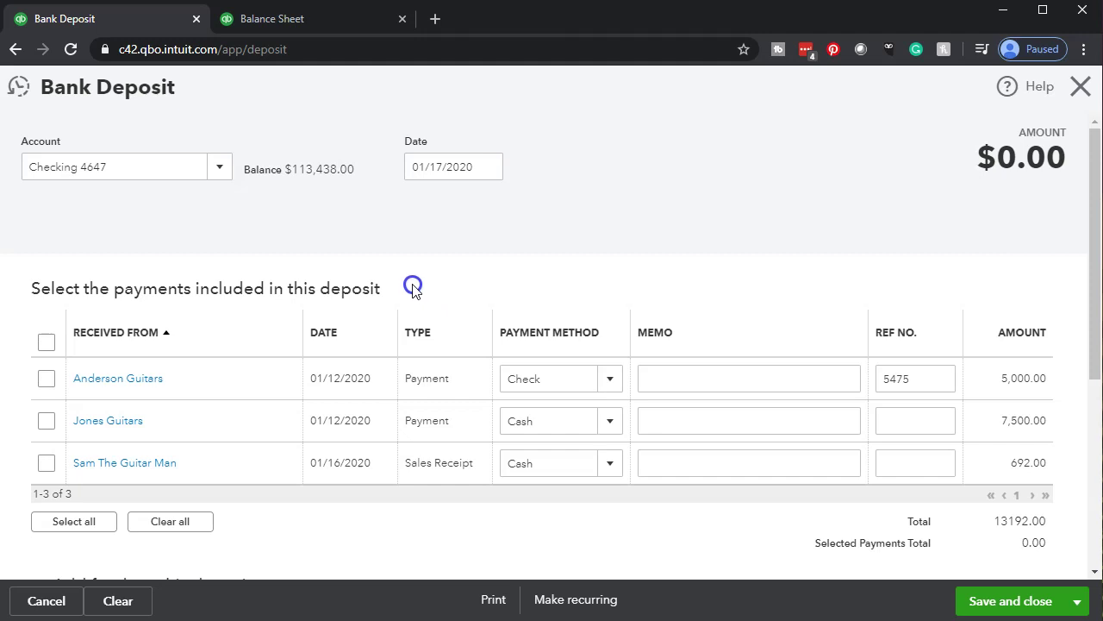
{"action": "left_click", "coordinate": [46, 378]}
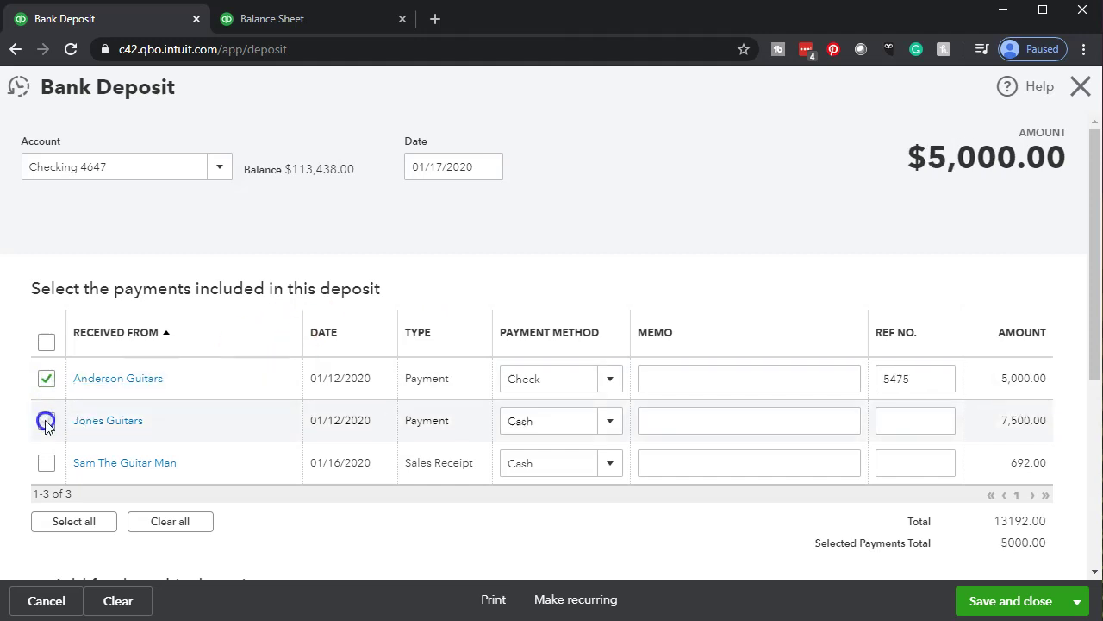
{"action": "left_click", "coordinate": [45, 422]}
{"action": "left_click", "coordinate": [47, 463]}
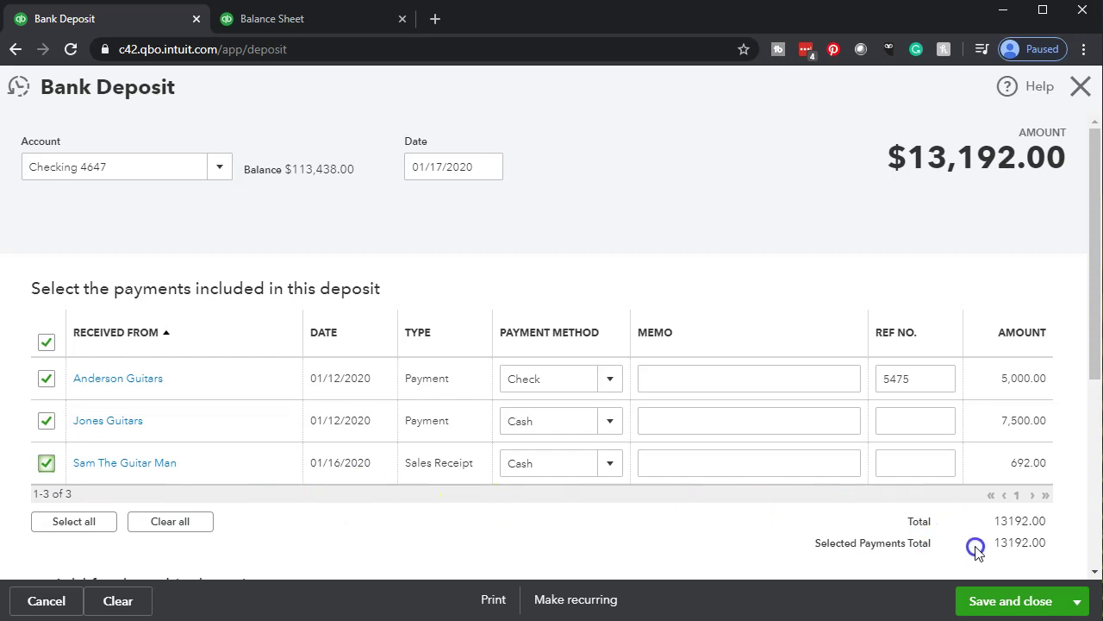
{"action": "left_click", "coordinate": [1003, 604]}
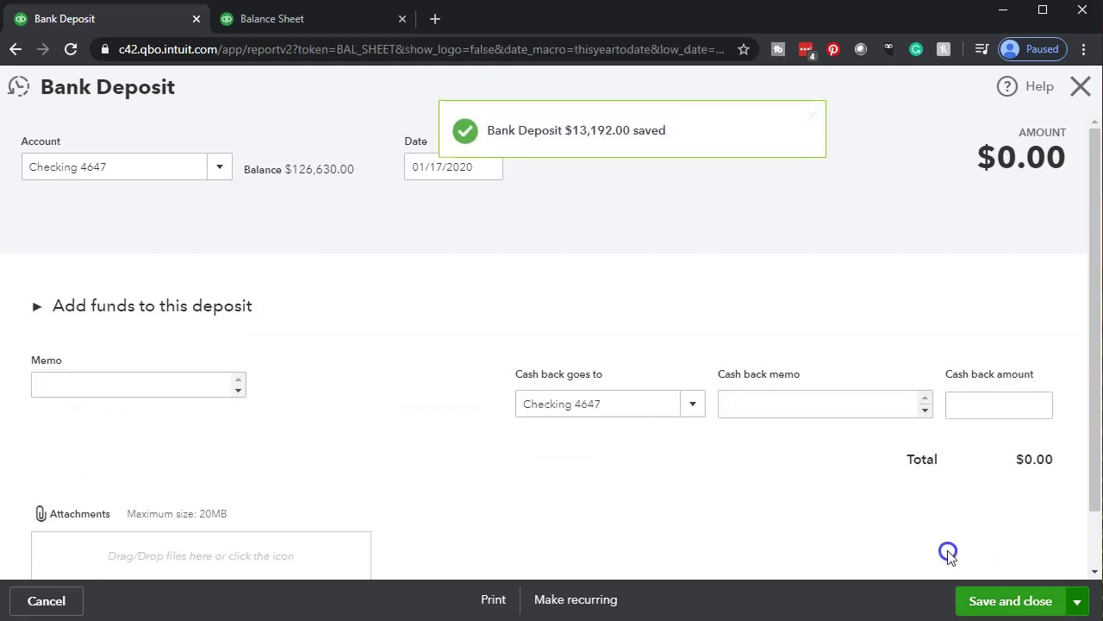
{"action": "left_click", "coordinate": [1082, 184]}
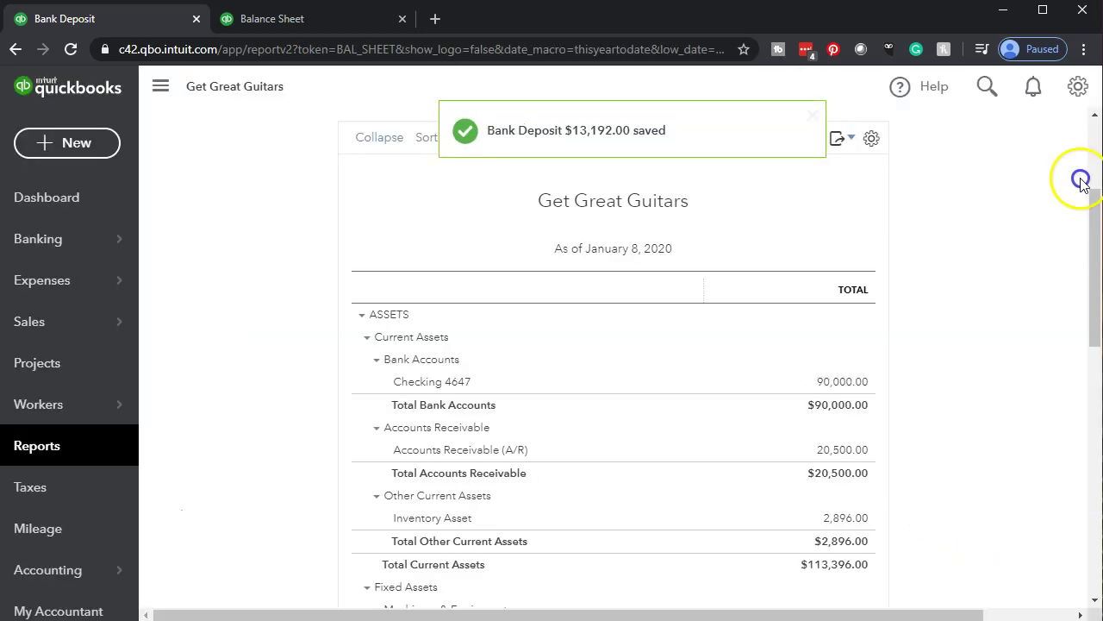
Step: In the second browser tab, drill down into Checking 4647 on the Balance Sheet and examine the transaction amounts at 125% page zoom
{"action": "left_click", "coordinate": [314, 20]}
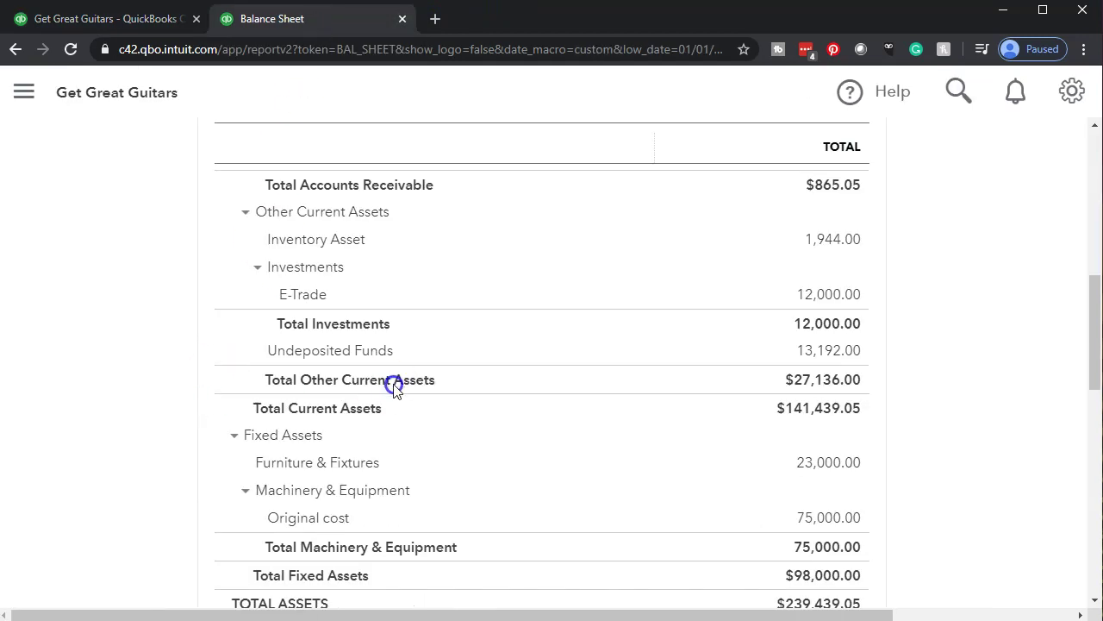
{"action": "key", "text": "ctrl+minus"}
{"action": "scroll", "coordinate": [524, 406], "scroll_direction": "up", "scroll_amount": 5}
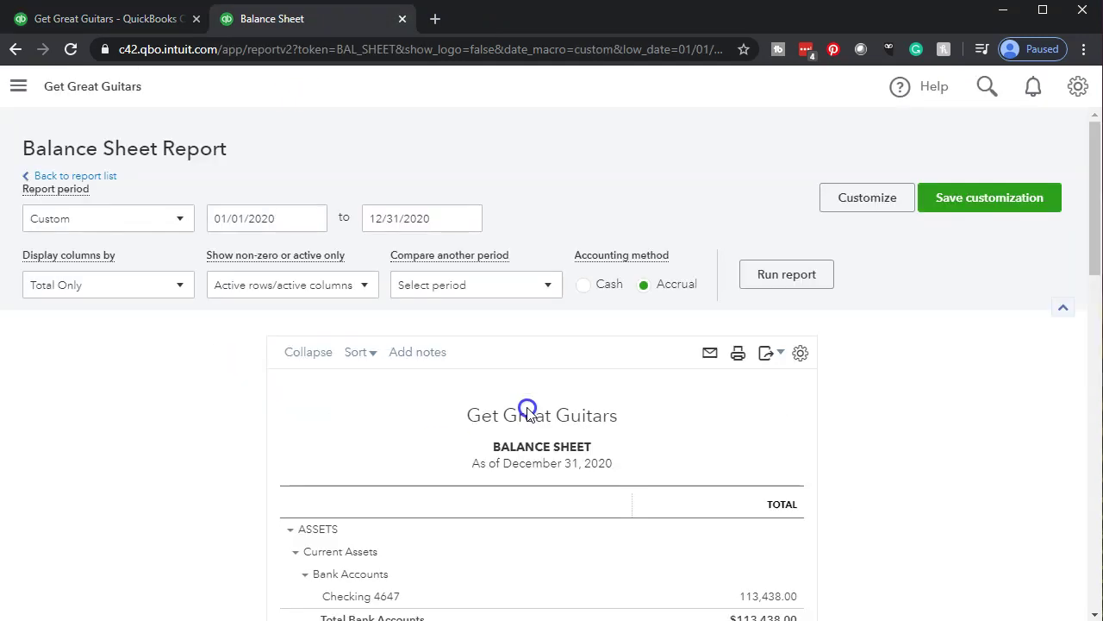
{"action": "scroll", "coordinate": [312, 434], "scroll_direction": "down", "scroll_amount": 3}
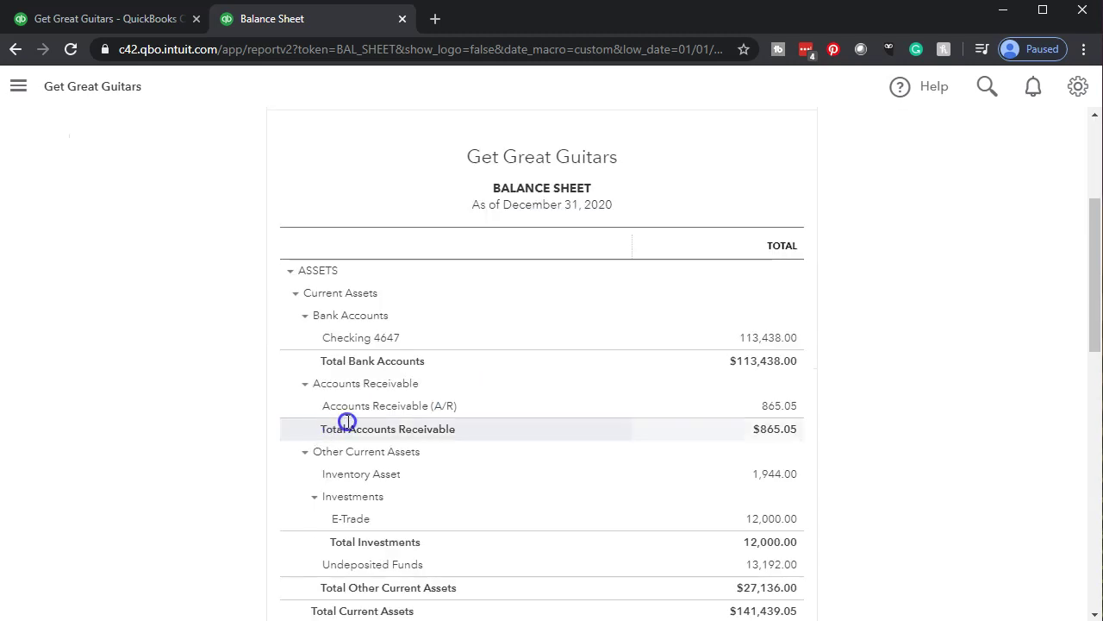
{"action": "left_click", "coordinate": [759, 337]}
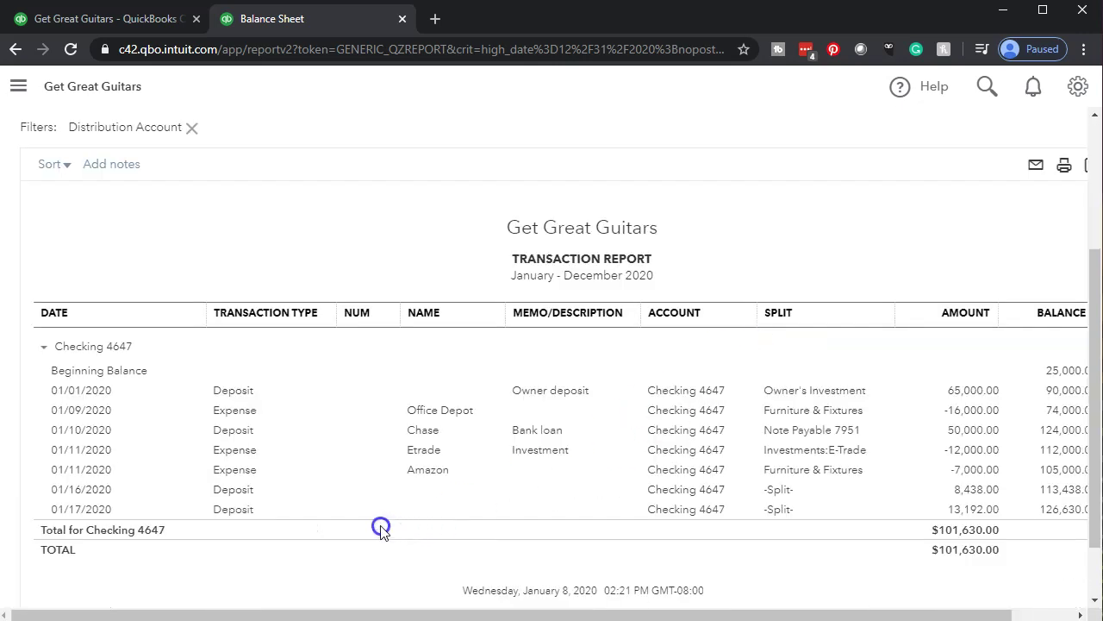
{"action": "key", "text": "ctrl+plus"}
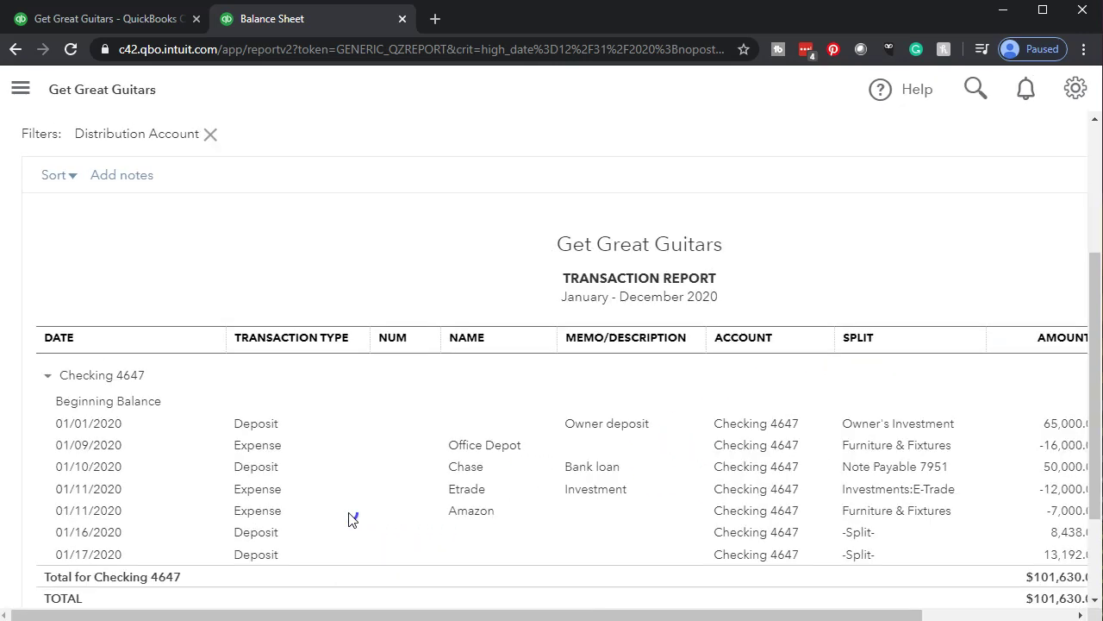
{"action": "key", "text": "ctrl+plus"}
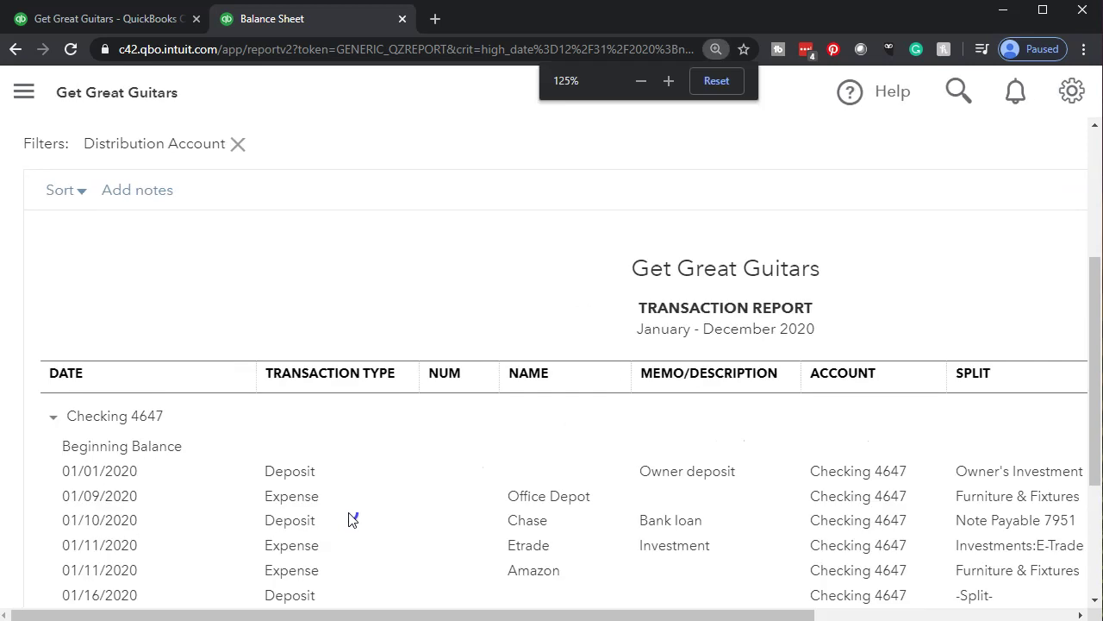
{"action": "scroll", "coordinate": [352, 519], "scroll_direction": "down", "scroll_amount": 2}
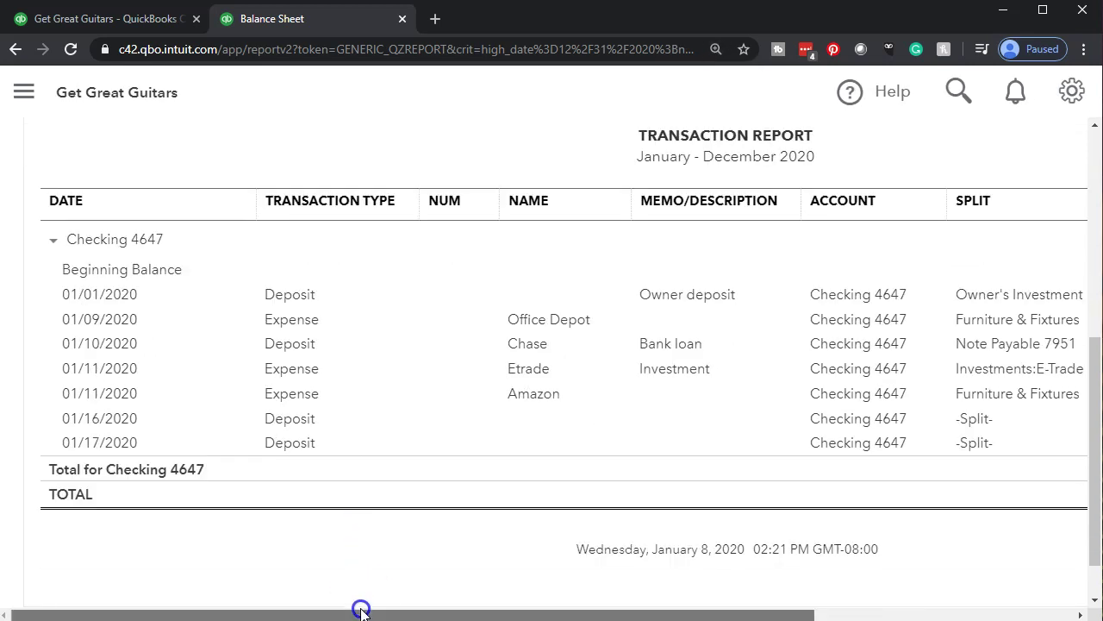
{"action": "left_click_drag", "start_coordinate": [361, 611], "coordinate": [648, 608]}
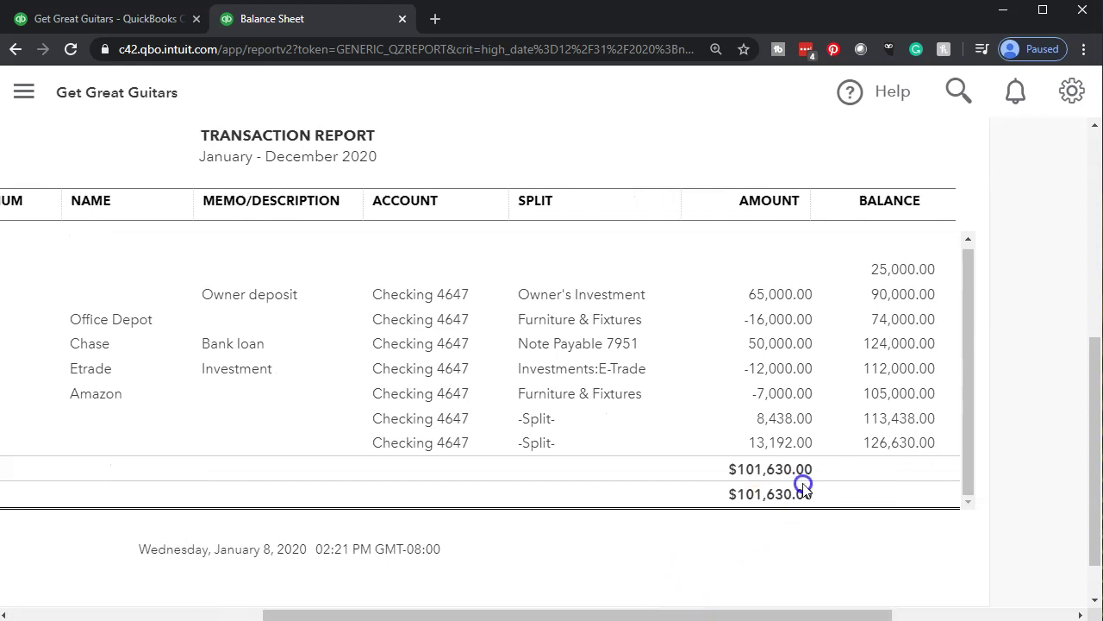
Step: Open the 01/17/2020 deposit from the checking transactions, check its included payments and total, and close it
{"action": "left_click", "coordinate": [791, 447]}
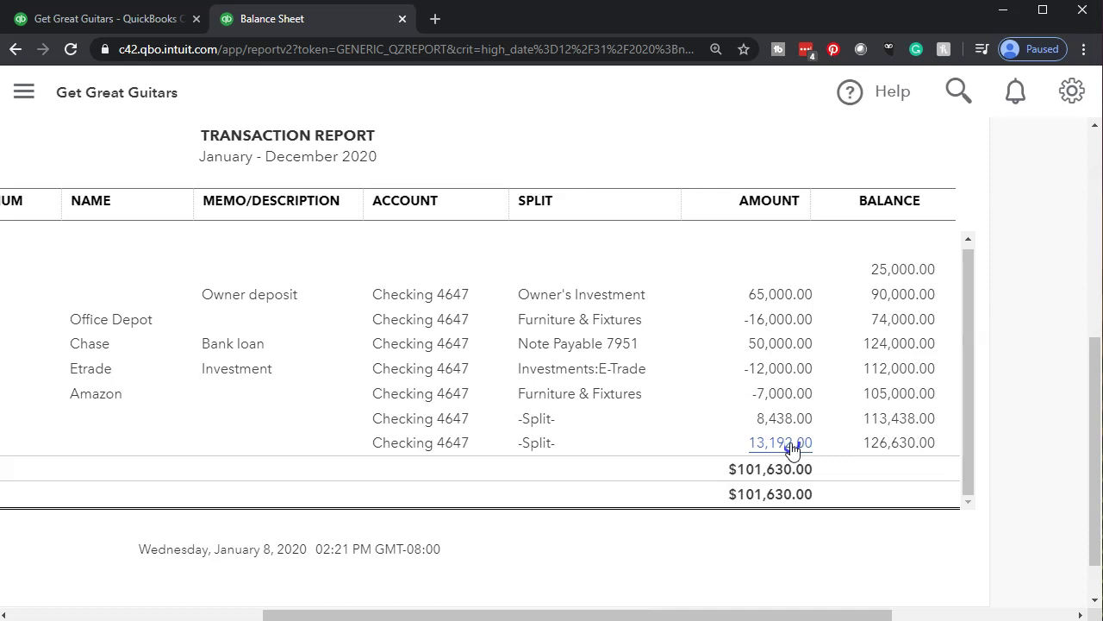
{"action": "left_click", "coordinate": [791, 444]}
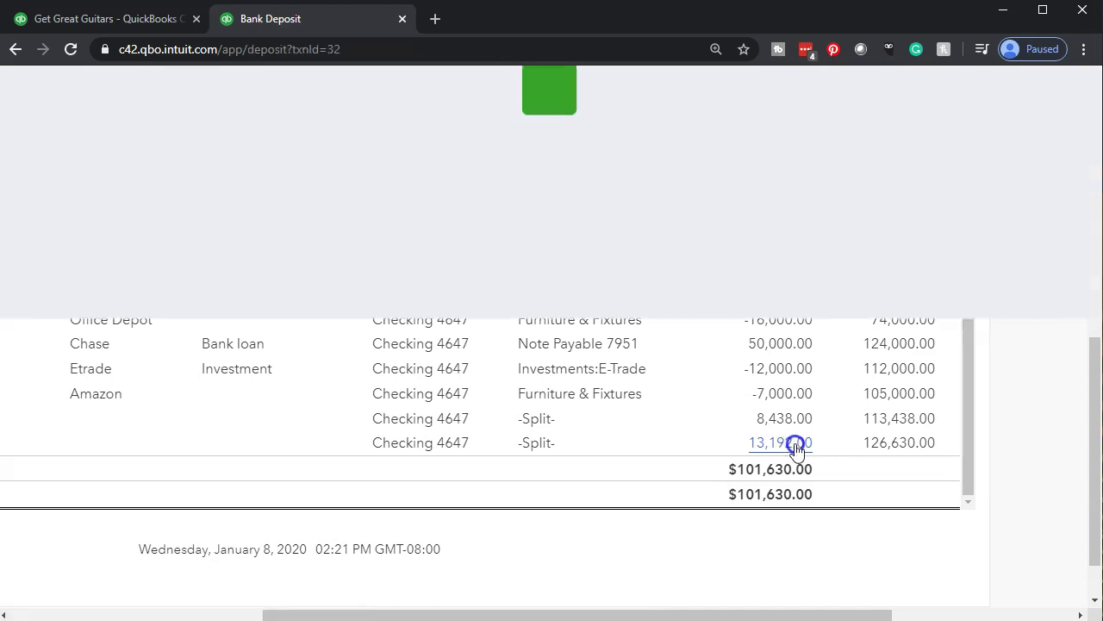
{"action": "scroll", "coordinate": [796, 411], "scroll_direction": "down", "scroll_amount": 4}
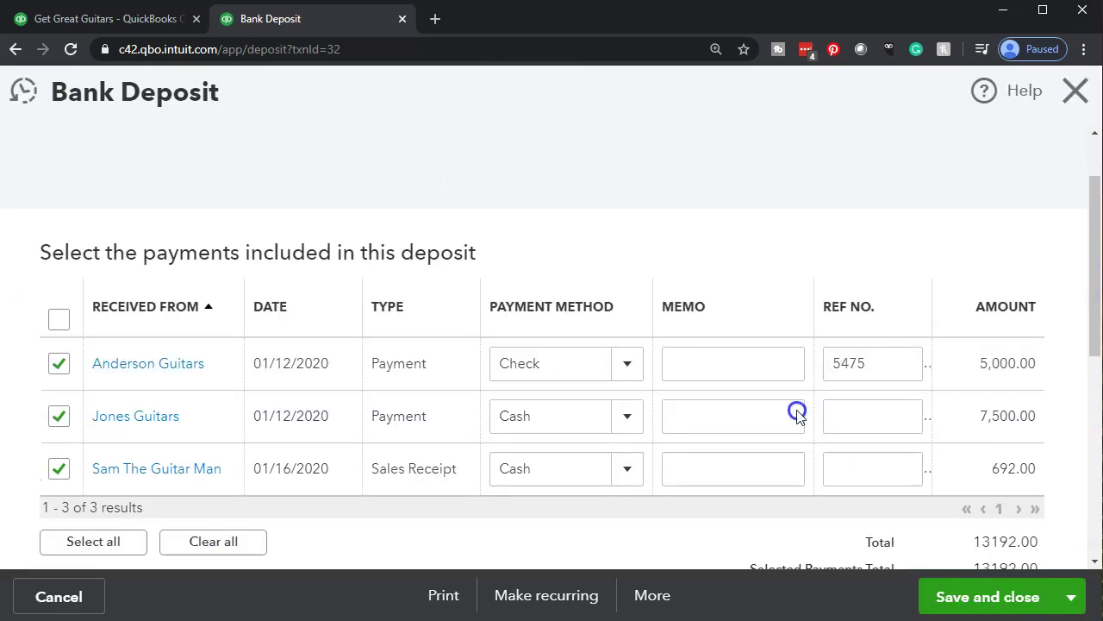
{"action": "scroll", "coordinate": [799, 412], "scroll_direction": "up", "scroll_amount": 2}
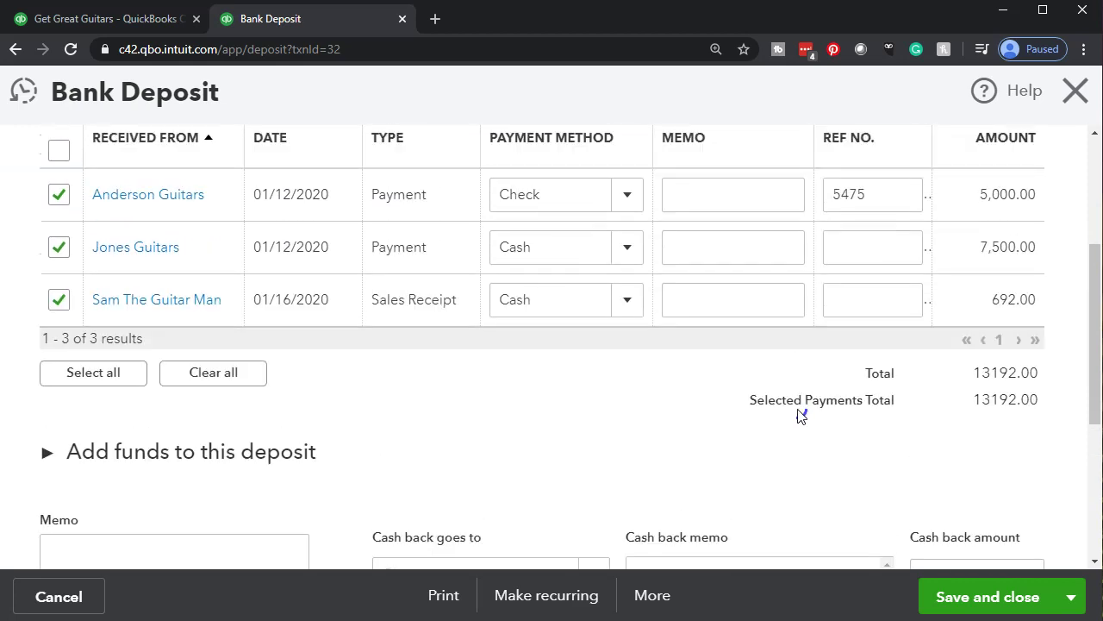
{"action": "left_click", "coordinate": [877, 337]}
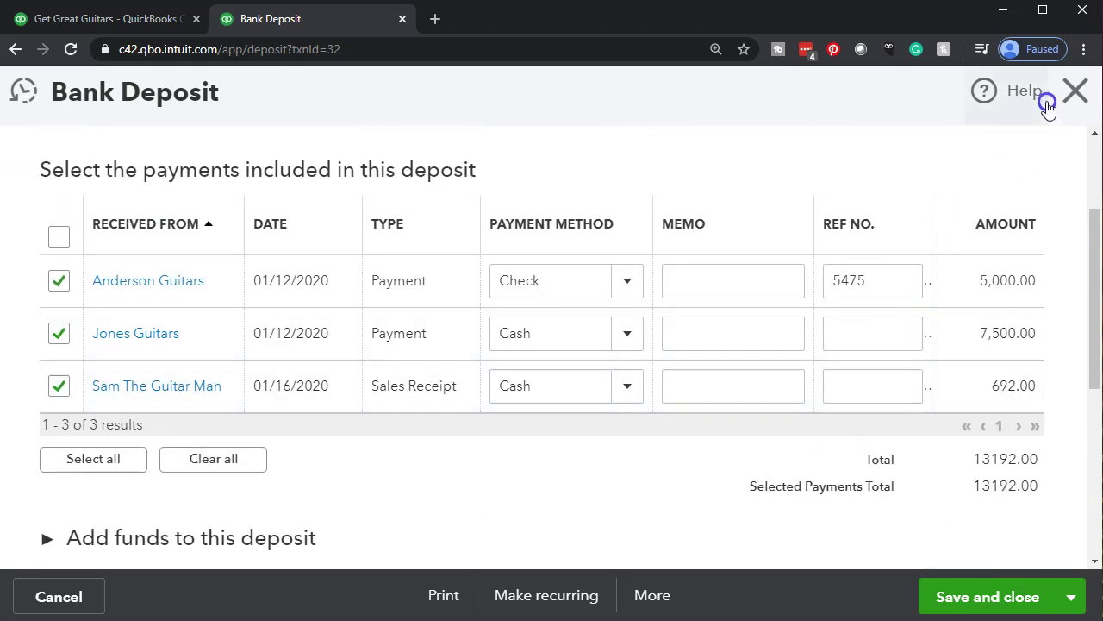
{"action": "left_click", "coordinate": [1073, 96]}
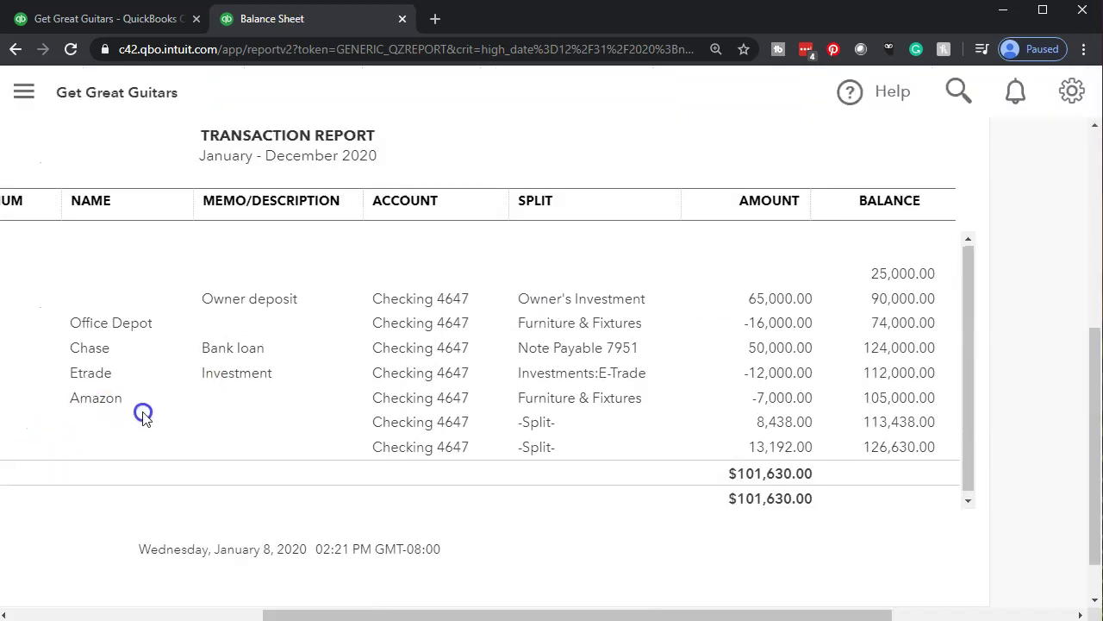
Step: Return to the Balance Sheet and compare the Checking 4647 and Undeposited Funds amounts
{"action": "scroll", "coordinate": [148, 417], "scroll_direction": "up", "scroll_amount": 5}
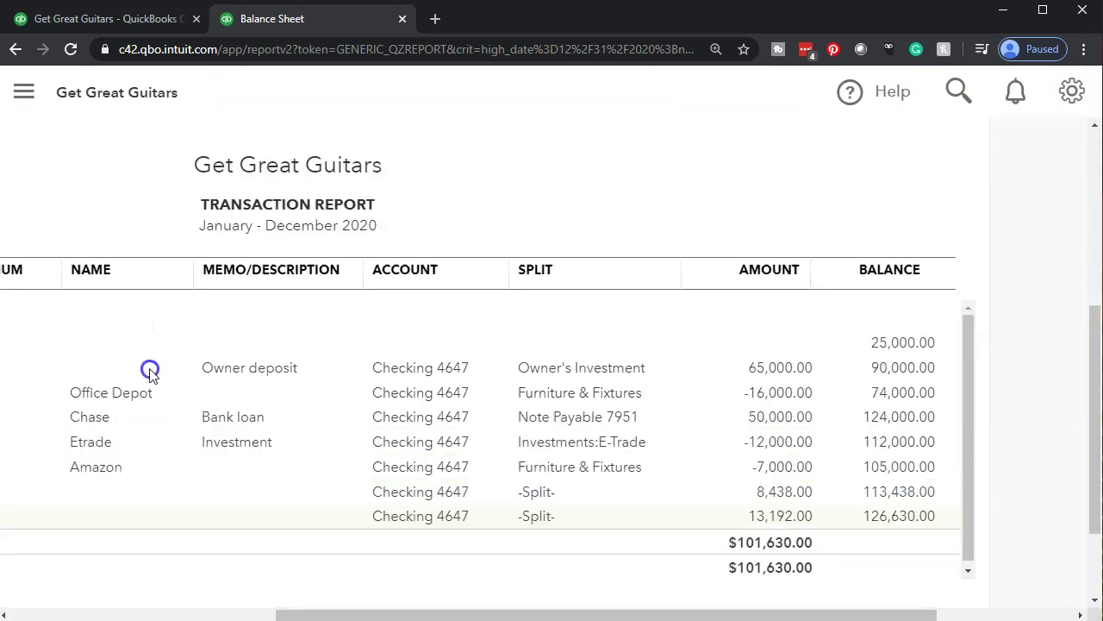
{"action": "left_click", "coordinate": [162, 207]}
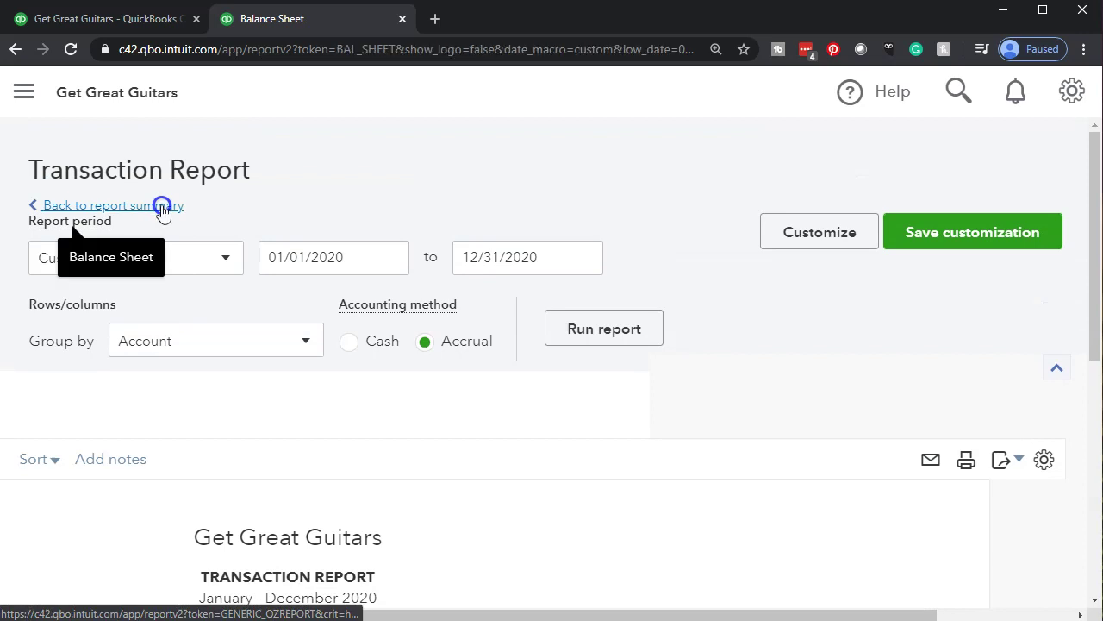
{"action": "scroll", "coordinate": [291, 330], "scroll_direction": "down", "scroll_amount": 3}
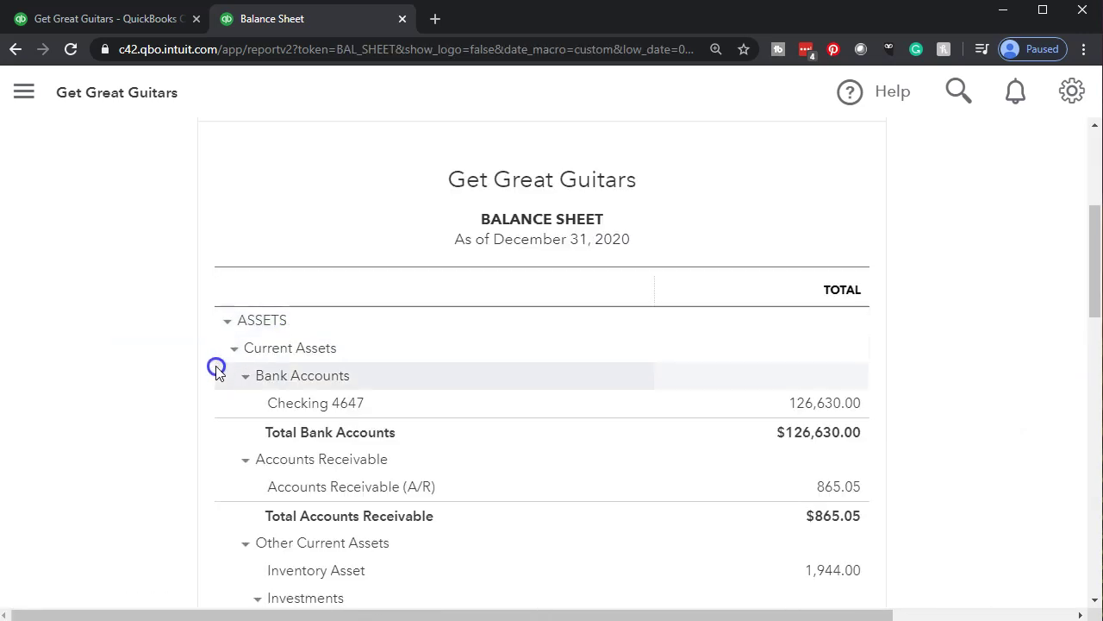
{"action": "scroll", "coordinate": [215, 371], "scroll_direction": "down", "scroll_amount": 3}
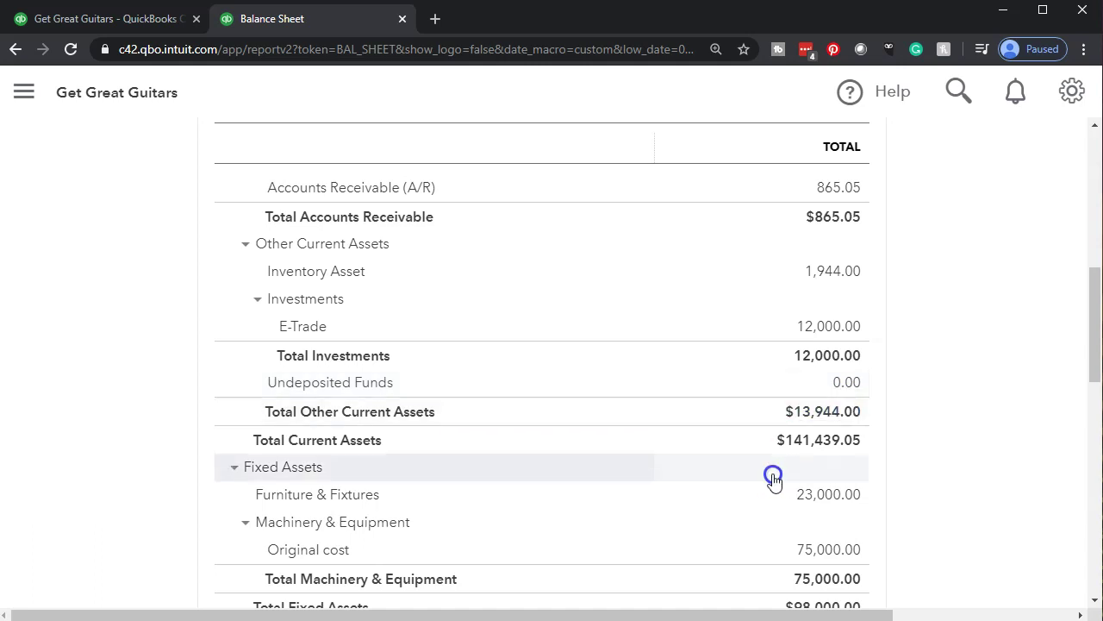
Step: Look over the Balance Sheet's active, all and non-zero display options for rows and columns, and close them
{"action": "scroll", "coordinate": [762, 479], "scroll_direction": "up", "scroll_amount": 3}
{"action": "scroll", "coordinate": [762, 482], "scroll_direction": "up", "scroll_amount": 3}
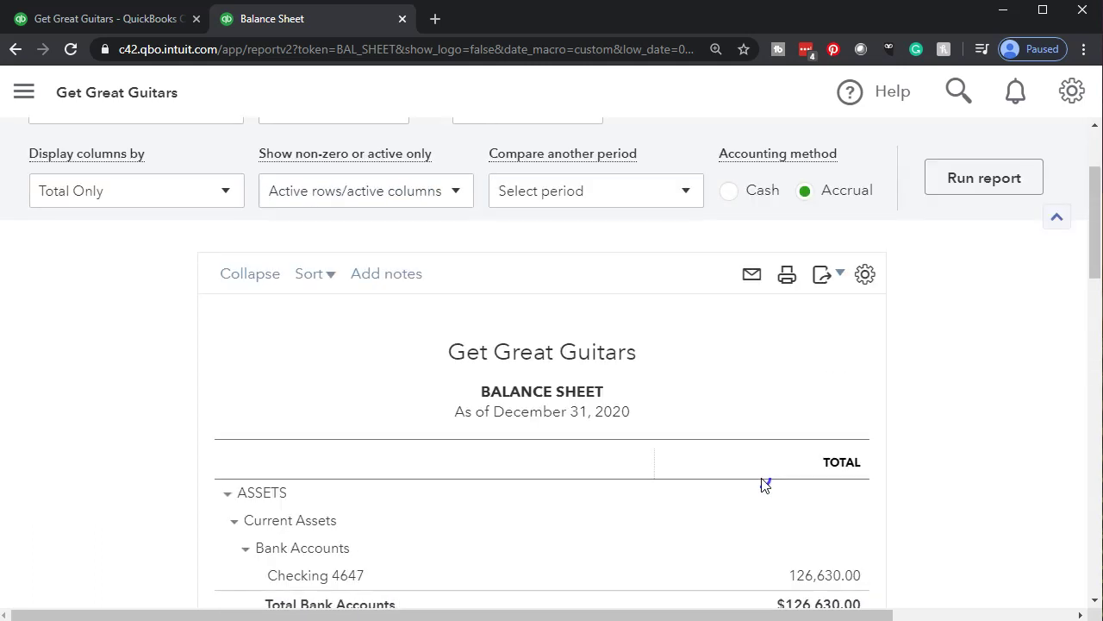
{"action": "scroll", "coordinate": [762, 485], "scroll_direction": "up", "scroll_amount": 1}
{"action": "left_click", "coordinate": [455, 276]}
{"action": "left_click", "coordinate": [454, 278]}
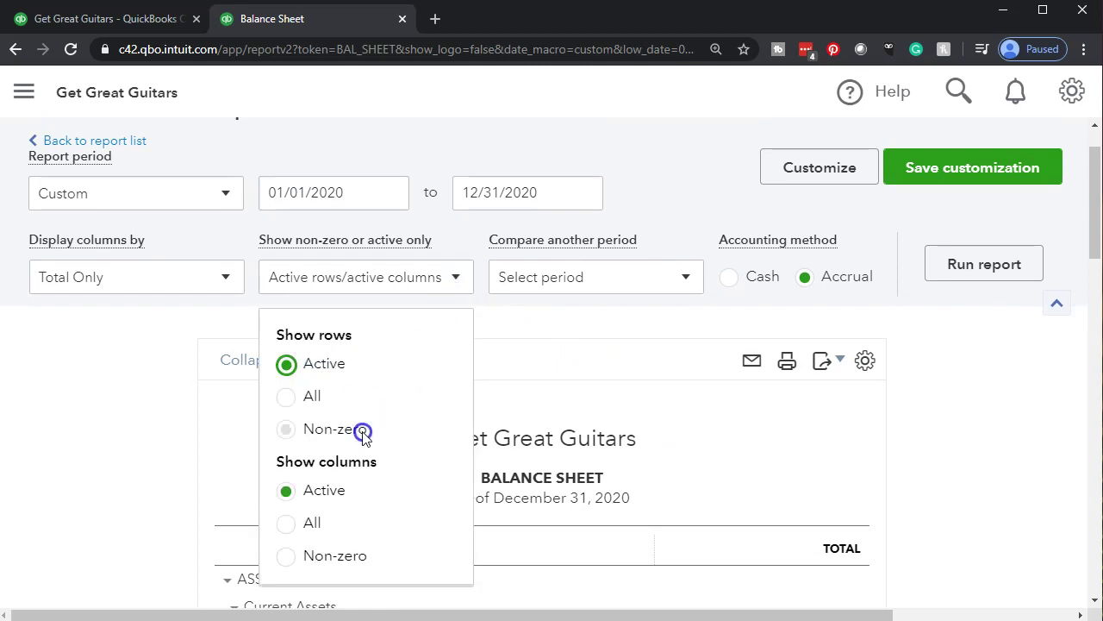
{"action": "left_click", "coordinate": [143, 376]}
Step: Drill down into Undeposited Funds and compare the 01/16/2020 and 01/17/2020 deposit entries with the received payments and sales receipts
{"action": "scroll", "coordinate": [142, 380], "scroll_direction": "down", "scroll_amount": 3}
{"action": "scroll", "coordinate": [142, 379], "scroll_direction": "down", "scroll_amount": 5}
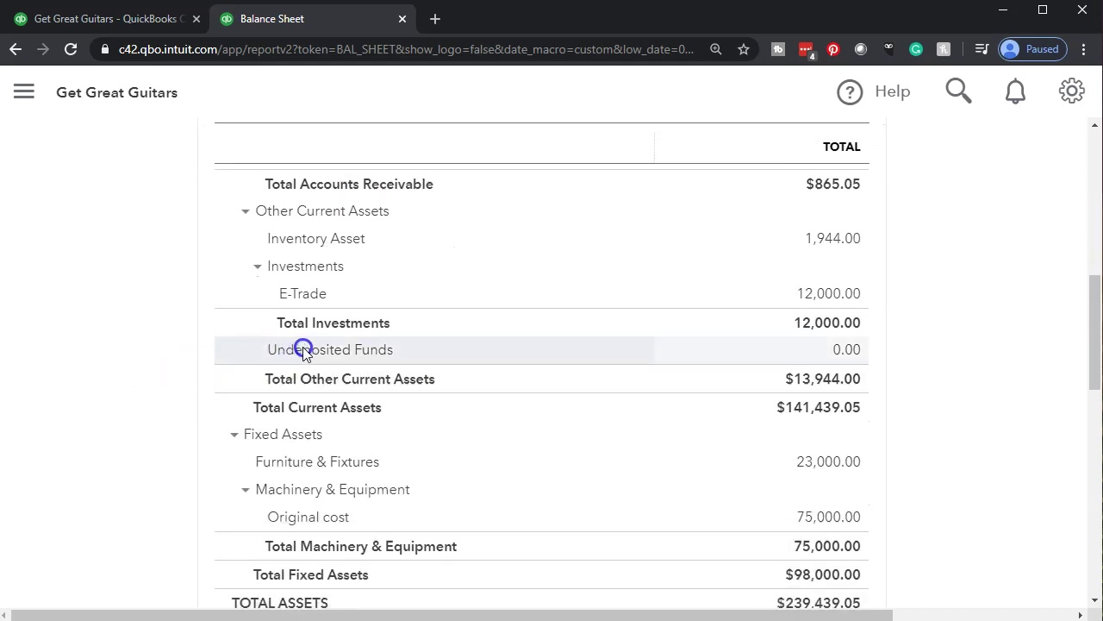
{"action": "left_click", "coordinate": [848, 355]}
{"action": "left_click", "coordinate": [847, 353]}
{"action": "left_click", "coordinate": [857, 353]}
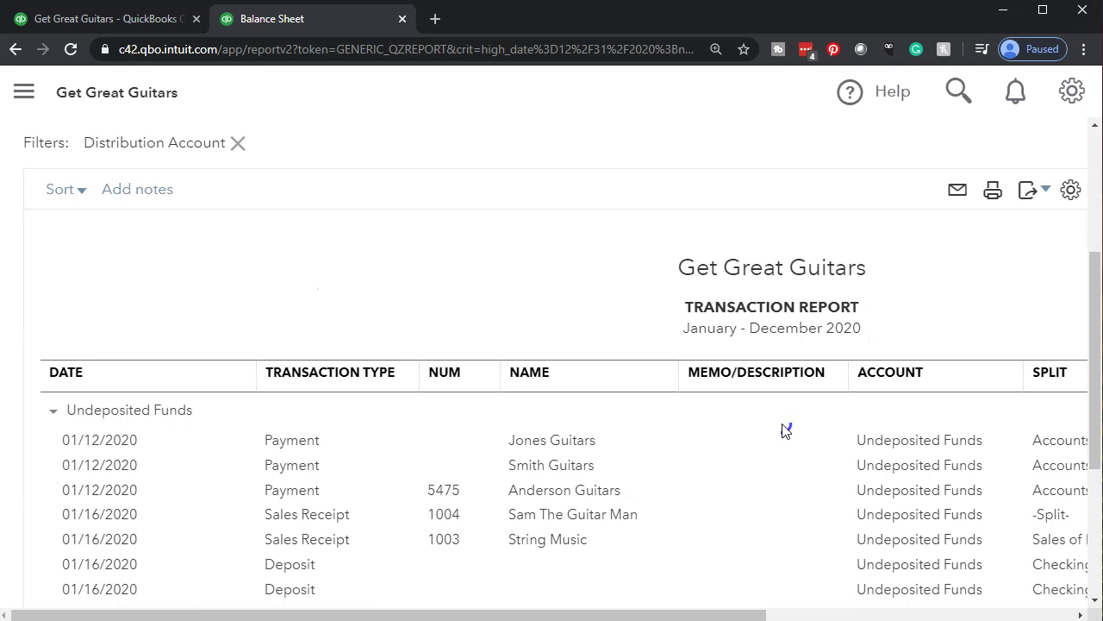
{"action": "scroll", "coordinate": [591, 475], "scroll_direction": "down", "scroll_amount": 1}
{"action": "scroll", "coordinate": [589, 475], "scroll_direction": "down", "scroll_amount": 1}
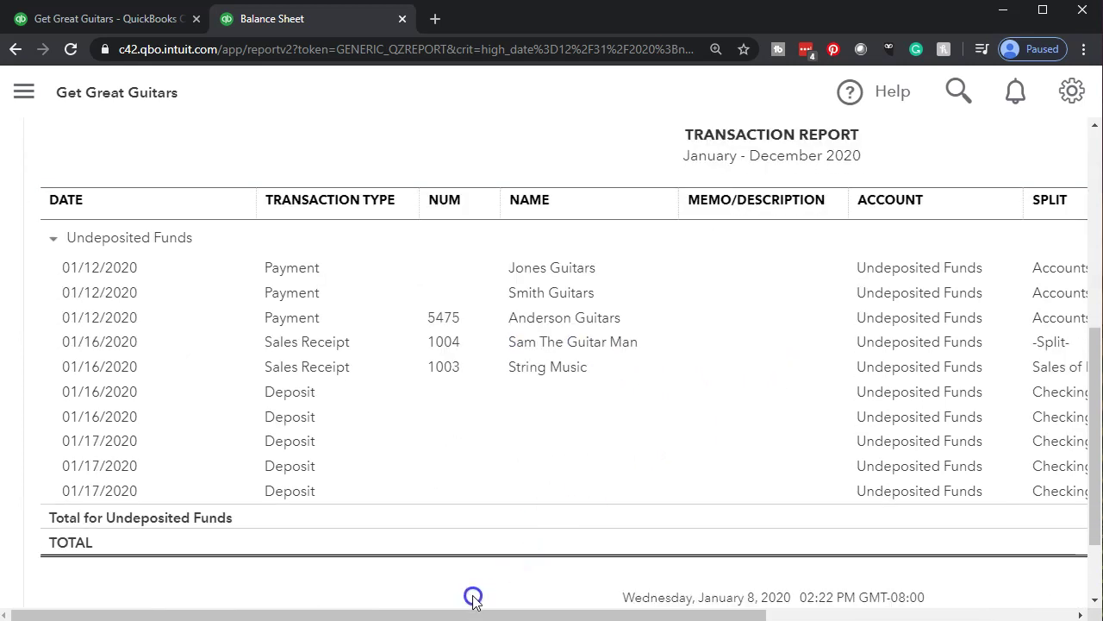
{"action": "left_click_drag", "start_coordinate": [467, 611], "coordinate": [764, 612]}
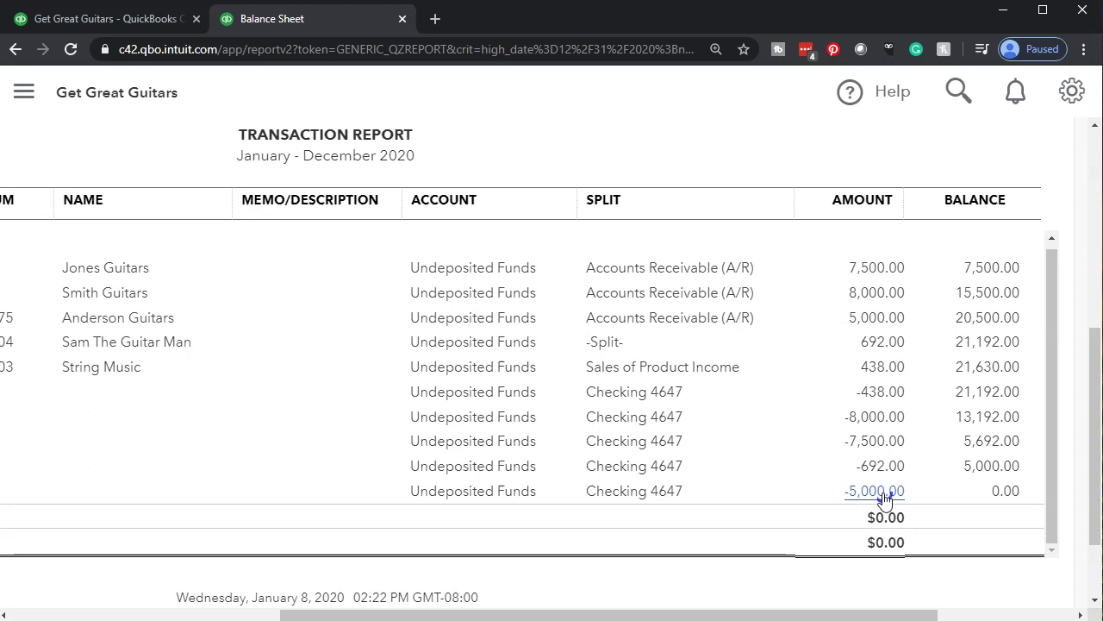
{"action": "mouse_move", "coordinate": [885, 499]}
{"action": "left_mouse_down"}
{"action": "mouse_move", "coordinate": [868, 274]}
{"action": "mouse_move", "coordinate": [872, 442]}
{"action": "mouse_move", "coordinate": [882, 291]}
{"action": "mouse_move", "coordinate": [852, 420]}
{"action": "mouse_move", "coordinate": [871, 320]}
{"action": "mouse_move", "coordinate": [885, 509]}
{"action": "mouse_move", "coordinate": [884, 391]}
{"action": "mouse_move", "coordinate": [884, 414]}
{"action": "left_mouse_up"}
Step: Open the last 01/17/2020 deposit entry under Undeposited Funds, review its included payments, close it and return to the Balance Sheet
{"action": "left_click", "coordinate": [854, 493]}
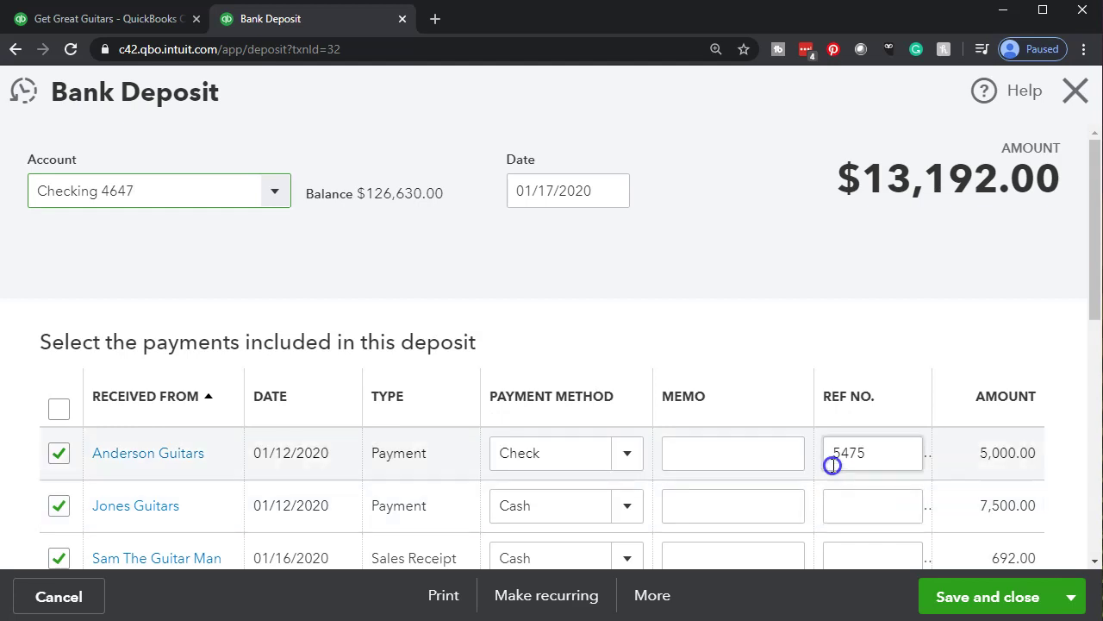
{"action": "scroll", "coordinate": [621, 433], "scroll_direction": "down", "scroll_amount": 1}
{"action": "scroll", "coordinate": [623, 434], "scroll_direction": "down", "scroll_amount": 1}
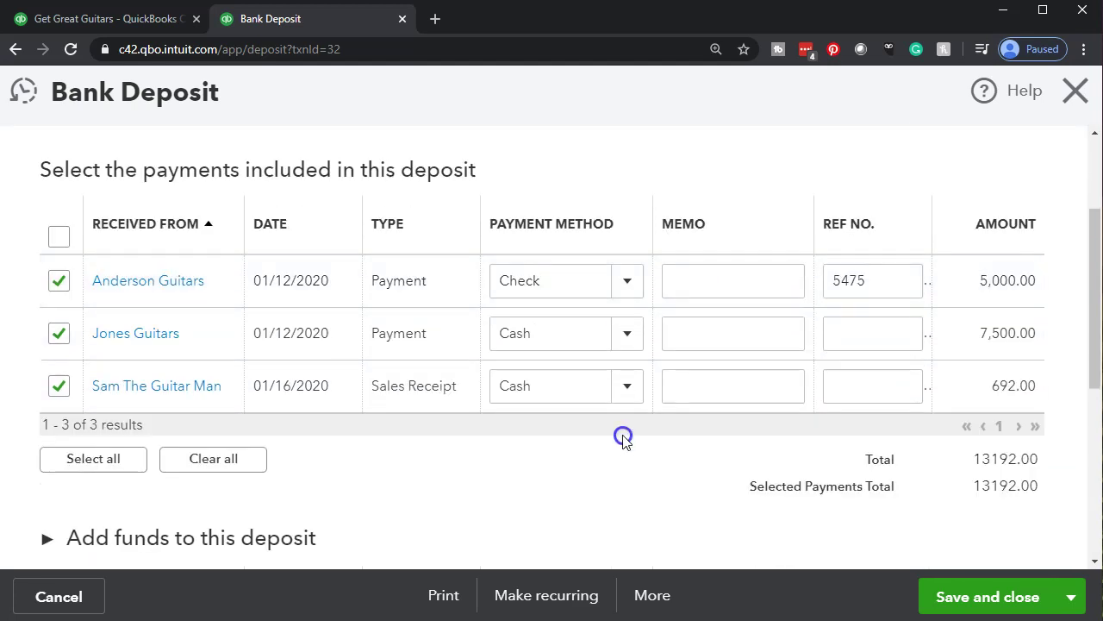
{"action": "left_click", "coordinate": [754, 515]}
{"action": "left_click", "coordinate": [1078, 102]}
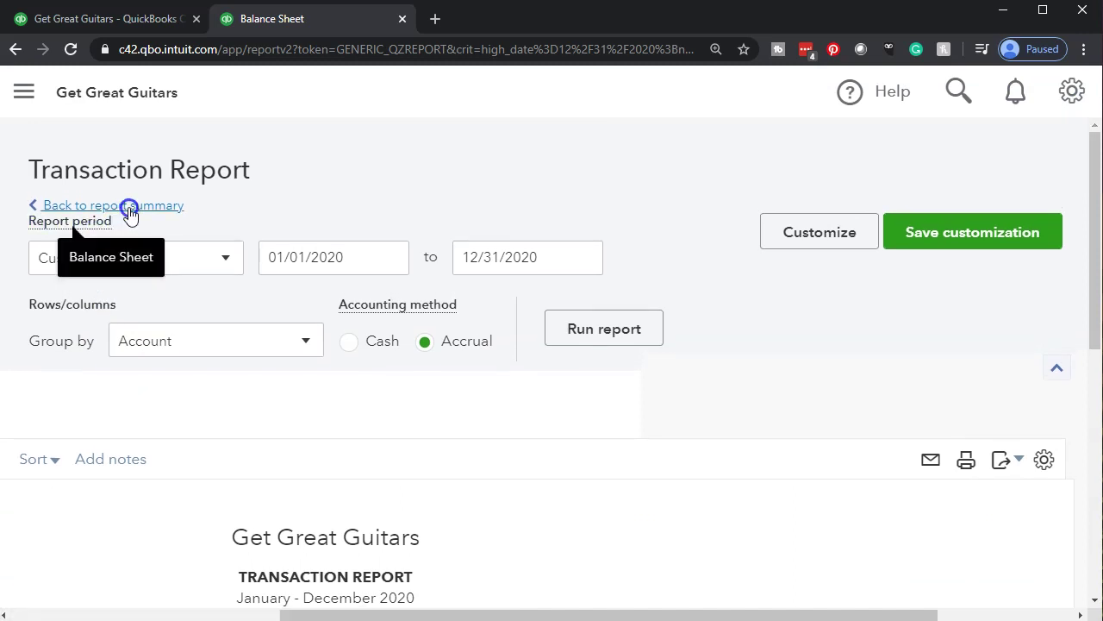
Step: Minimize the QuickBooks Desktop home page and recheck Undeposited Funds and Checking 4647 on the Balance Sheet
{"action": "scroll", "coordinate": [129, 214], "scroll_direction": "down", "scroll_amount": 5}
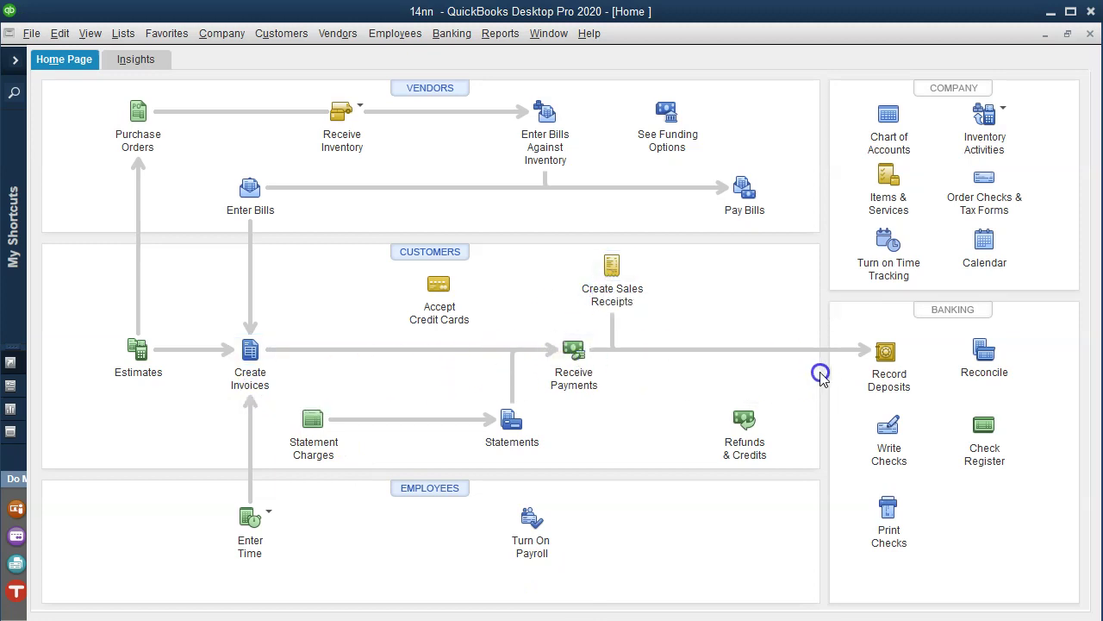
{"action": "left_click", "coordinate": [1049, 12]}
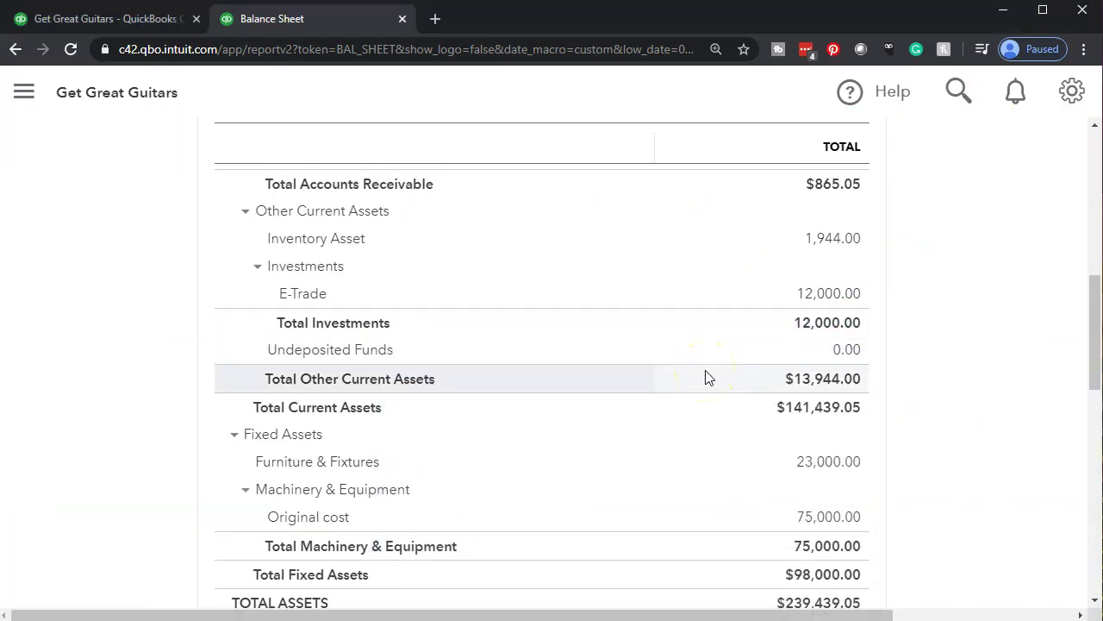
{"action": "scroll", "coordinate": [705, 377], "scroll_direction": "up", "scroll_amount": 4}
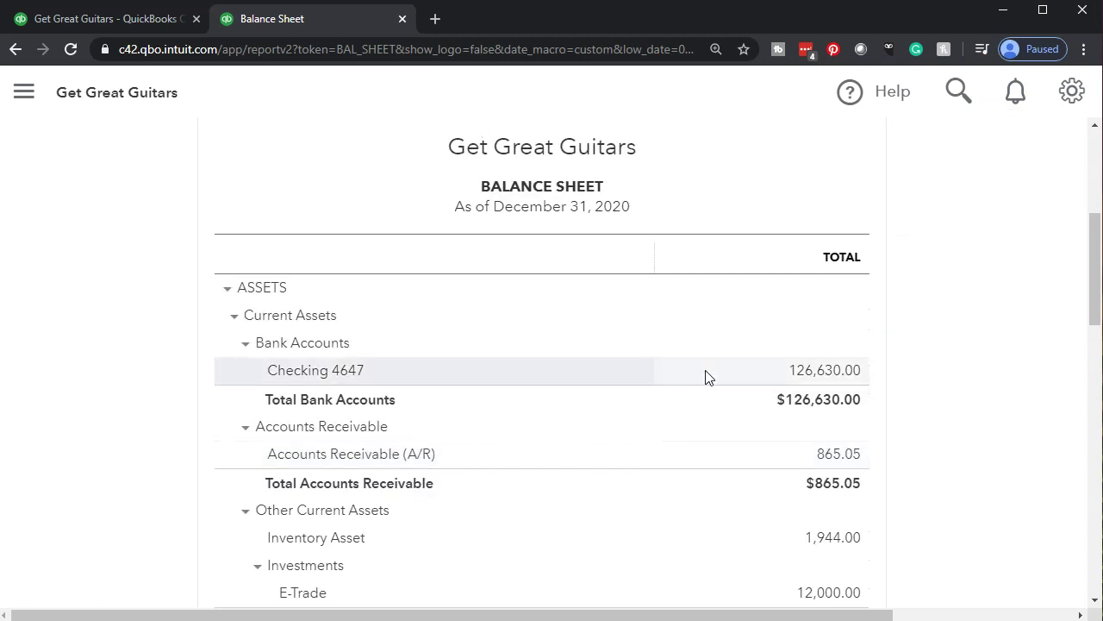